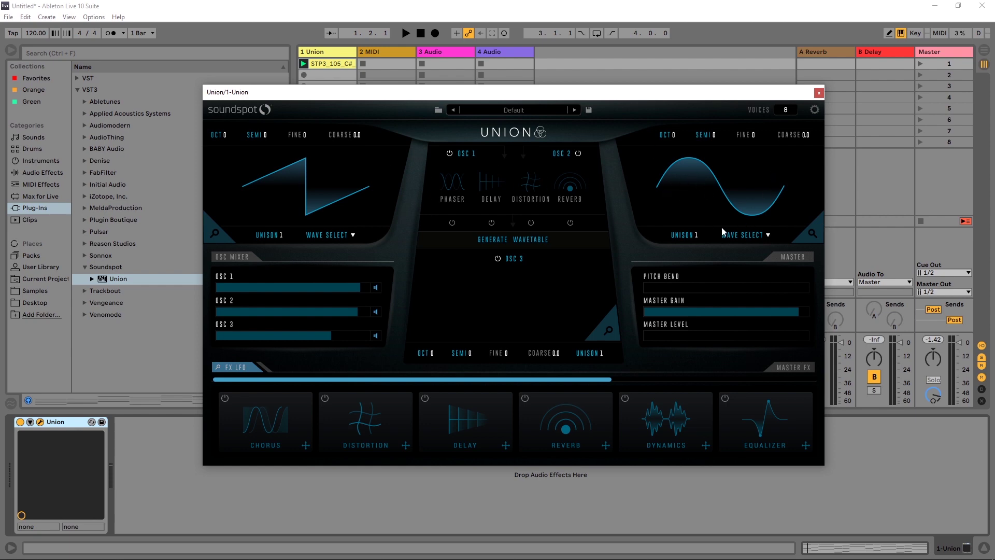
Give oscillator 1 a new bumpy multi-harmonic waveform, leaving oscillator 2's wave unchanged
left_click(746, 235)
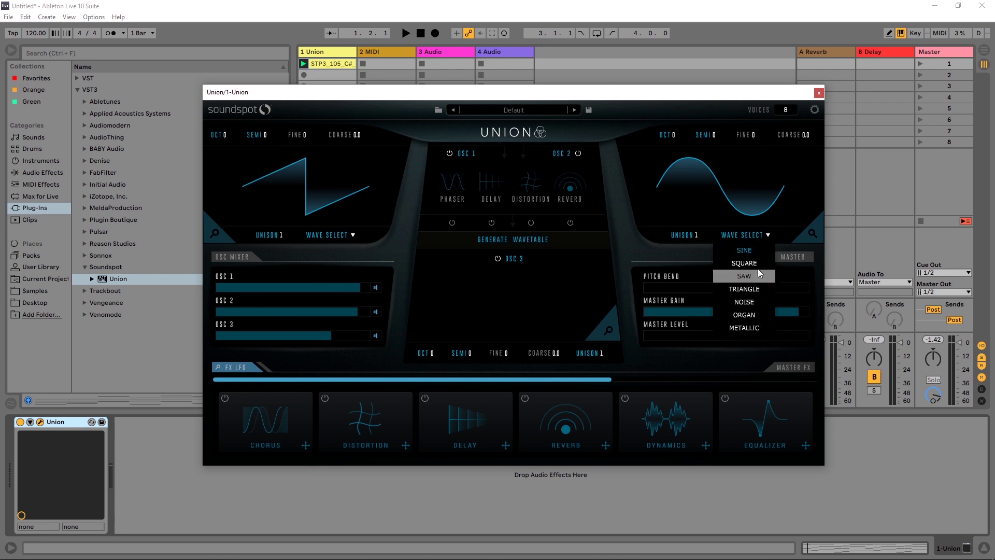
left_click(756, 227)
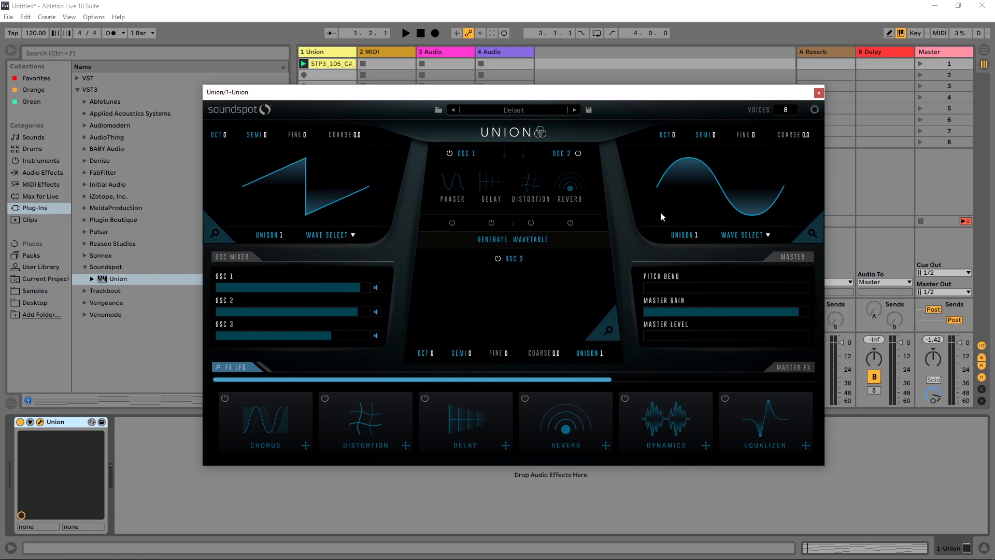
left_click(345, 235)
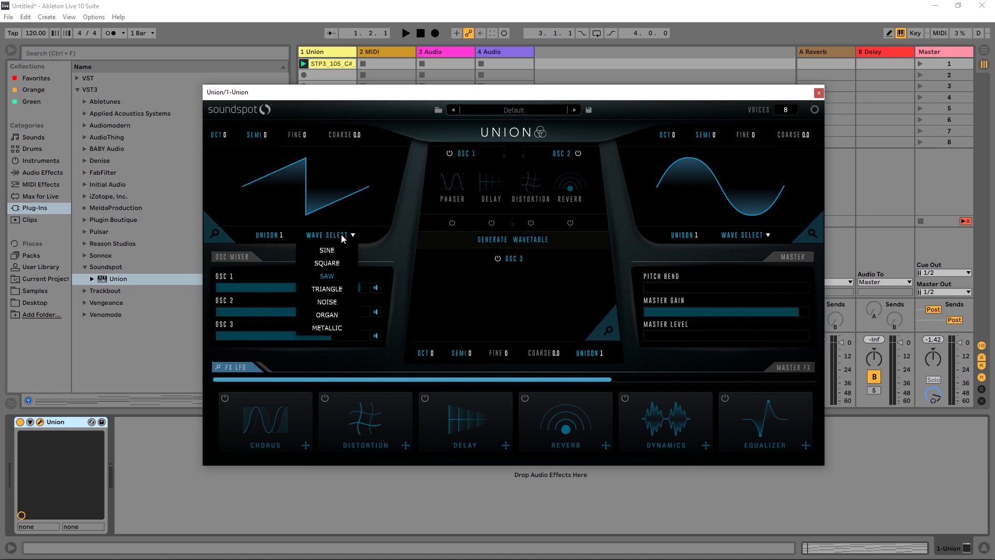
left_click(338, 313)
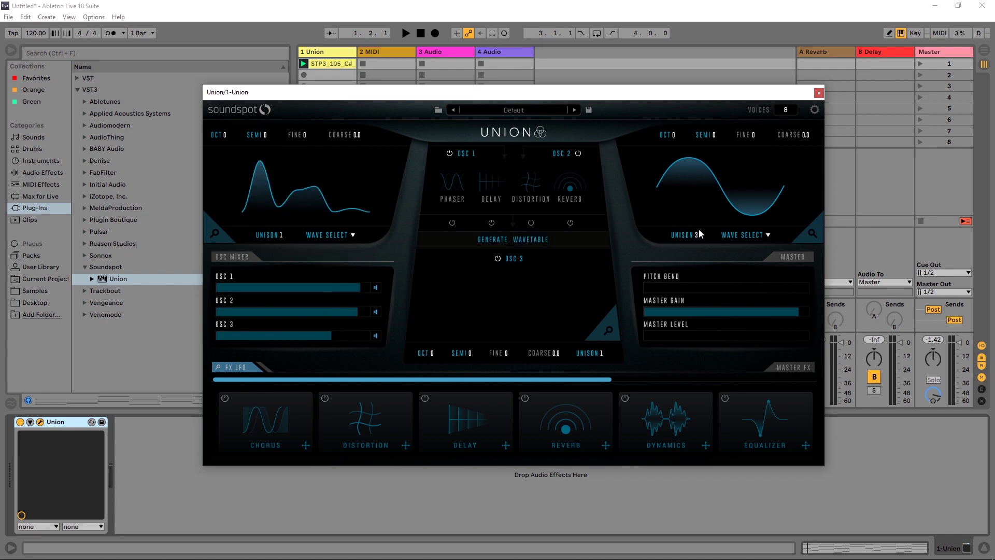
Turn on the delay and reverb effects and audition the patch
left_click(491, 222)
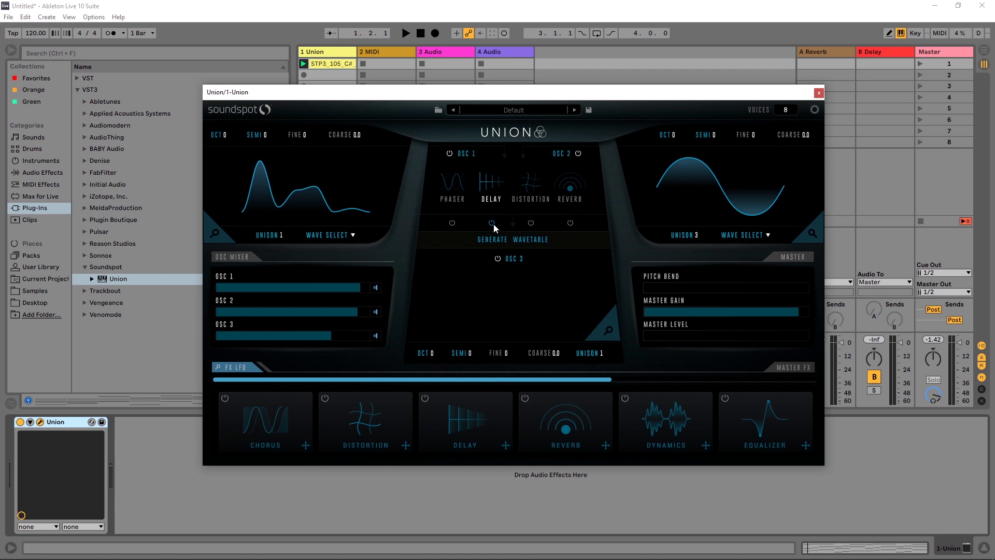
left_click(570, 223)
key("space")
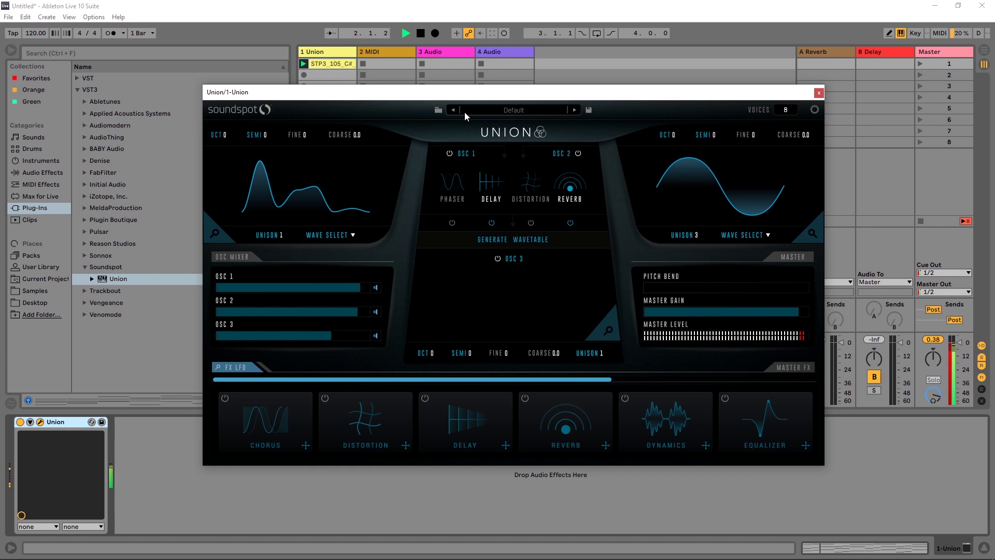
key("space")
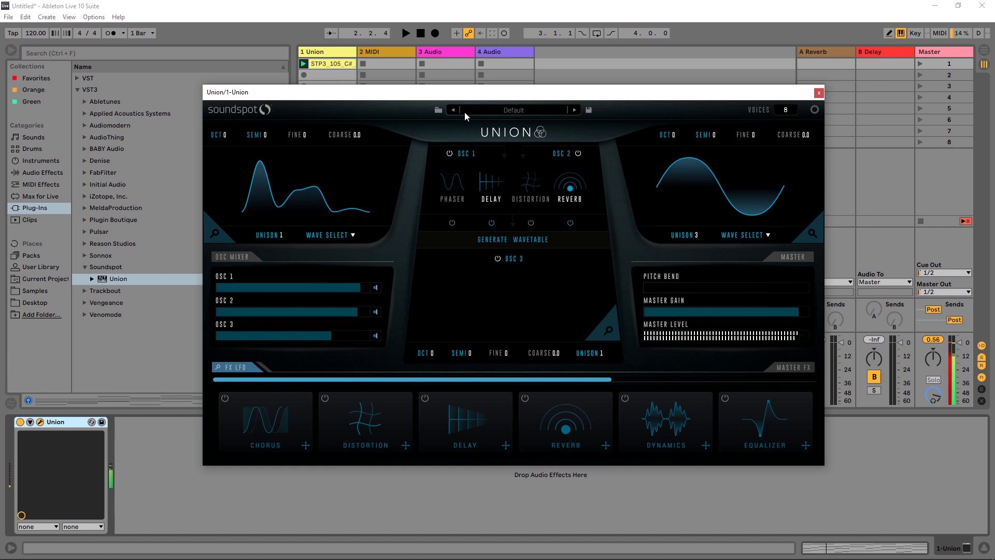
Generate a wavetable in the oscillator 3 slot, then regenerate it for a different variation
left_click(505, 240)
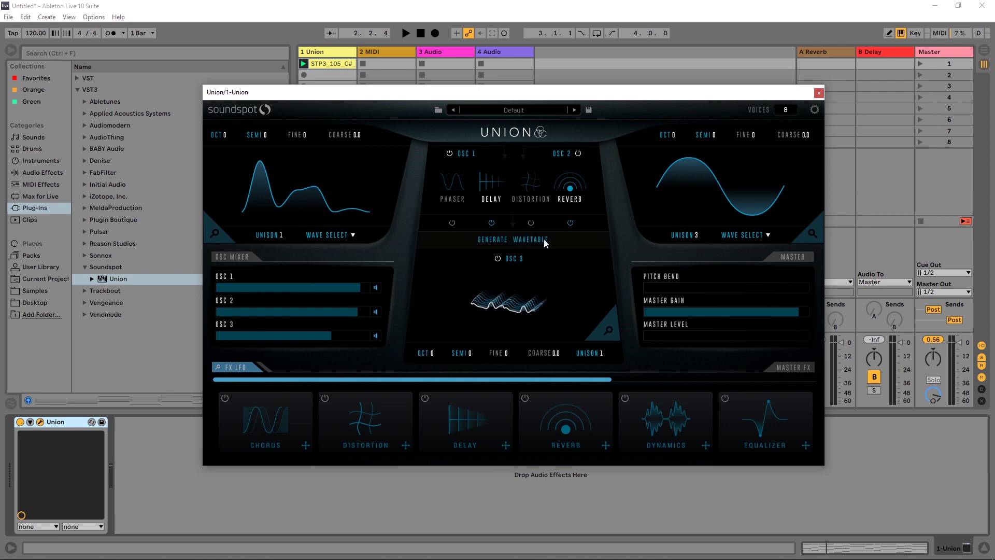
left_click(518, 238)
Set both oscillator 1 and oscillator 2 to saw waves
left_click(317, 236)
left_click(334, 275)
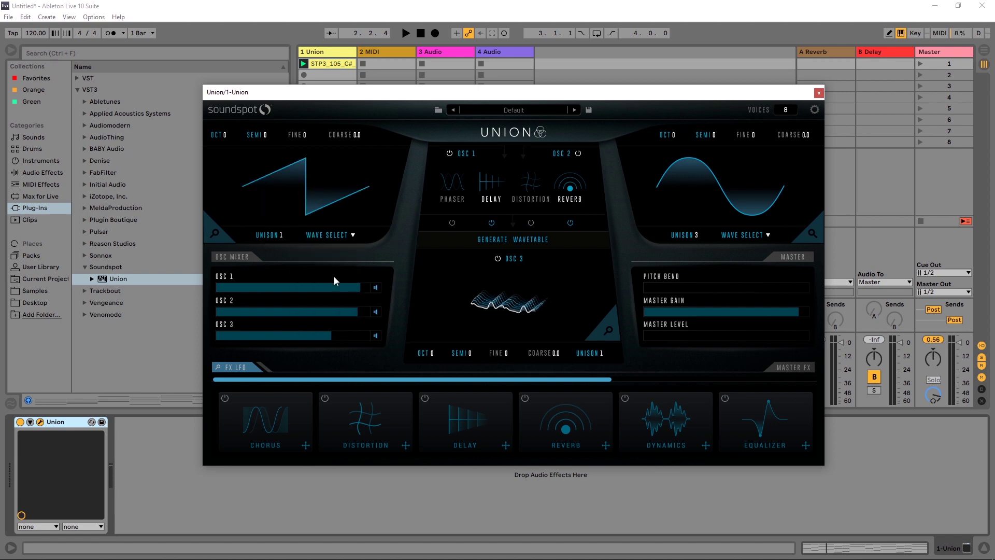
left_click(733, 235)
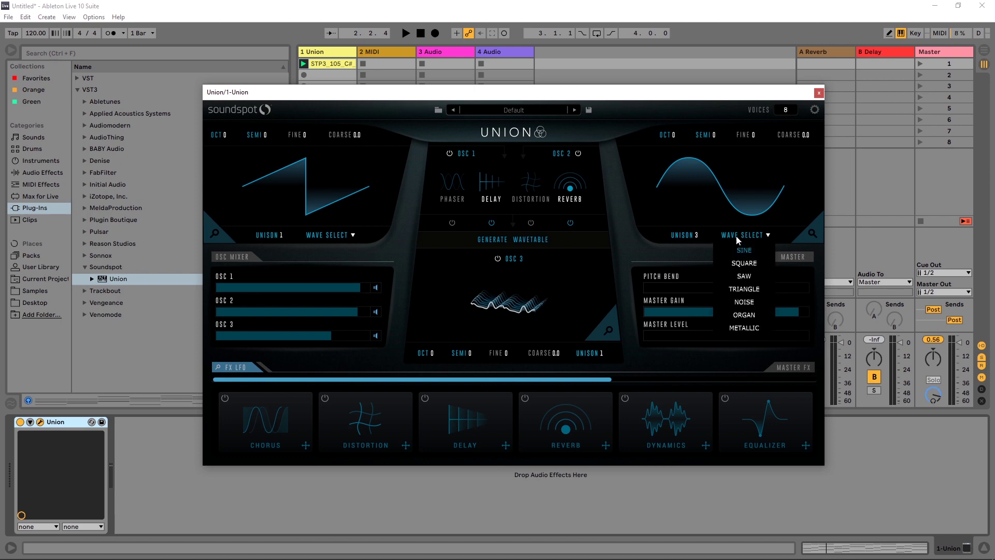
left_click(744, 277)
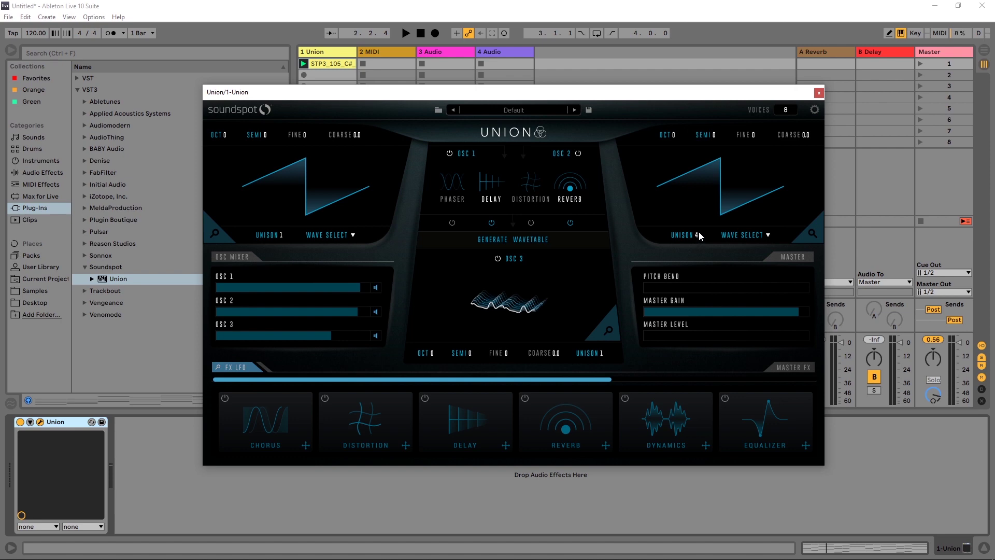
Raise oscillator 2's unison to 17, leaving the polyphony voices at 8
left_click_drag(696, 236, 696, 160)
left_click(786, 110)
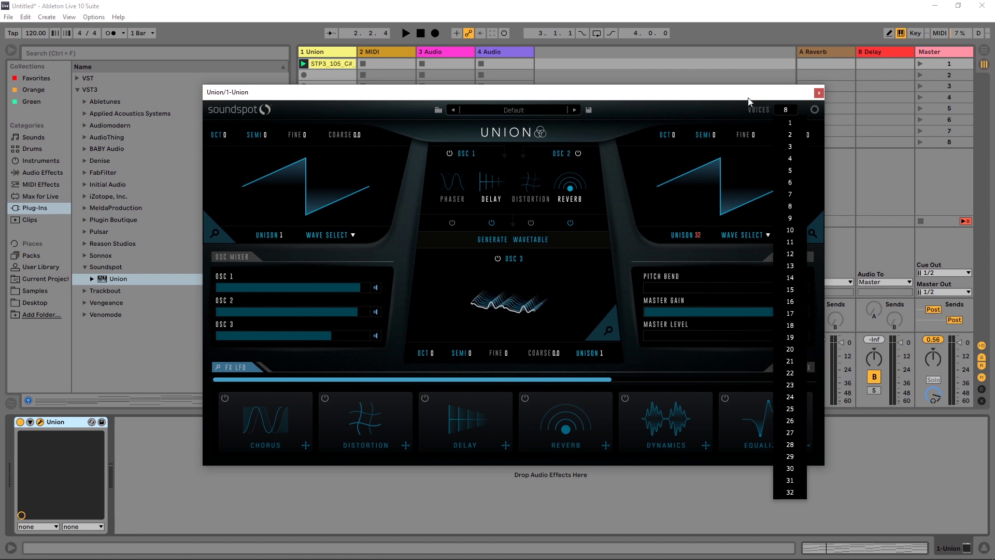
left_click(726, 112)
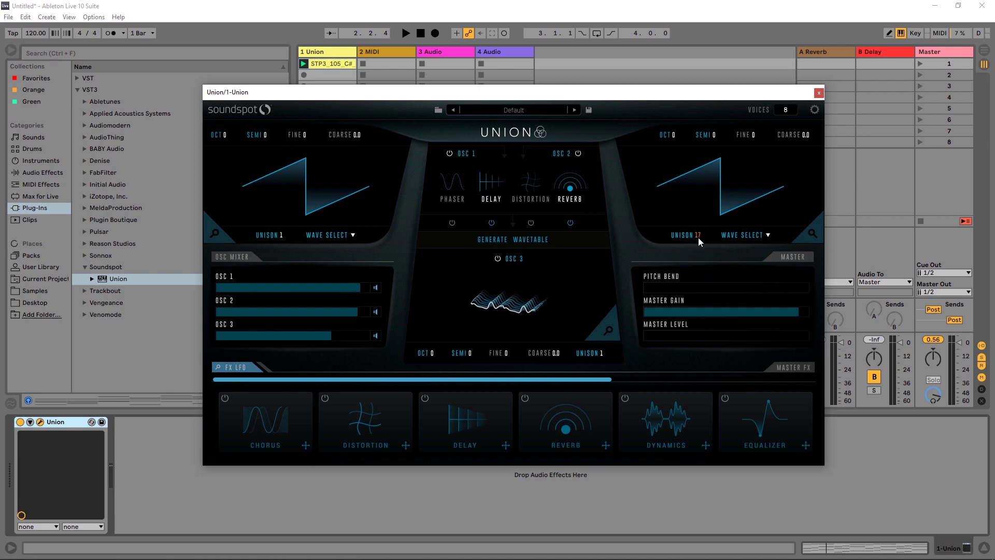
Reduce oscillator 2's unison and drop it an octave, then raise oscillator 3's unison to 4
key("space")
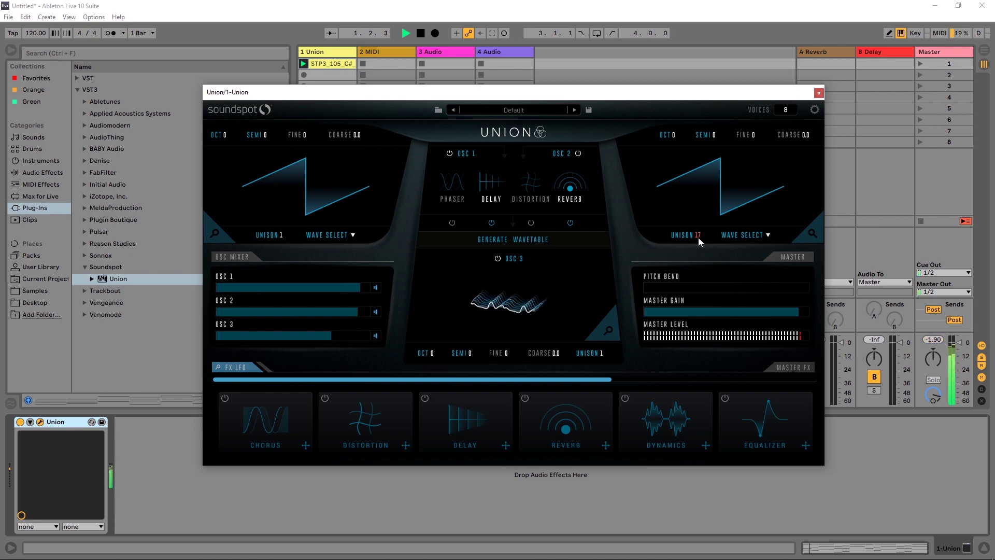
key("space")
left_click_drag(698, 234, 697, 268)
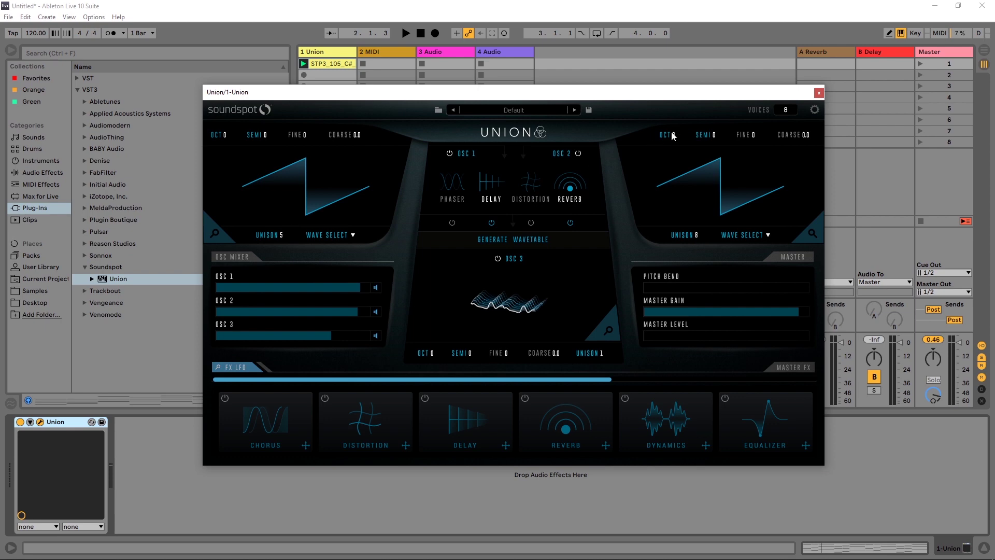
left_click_drag(672, 136, 675, 145)
left_click_drag(603, 358, 607, 346)
key("space")
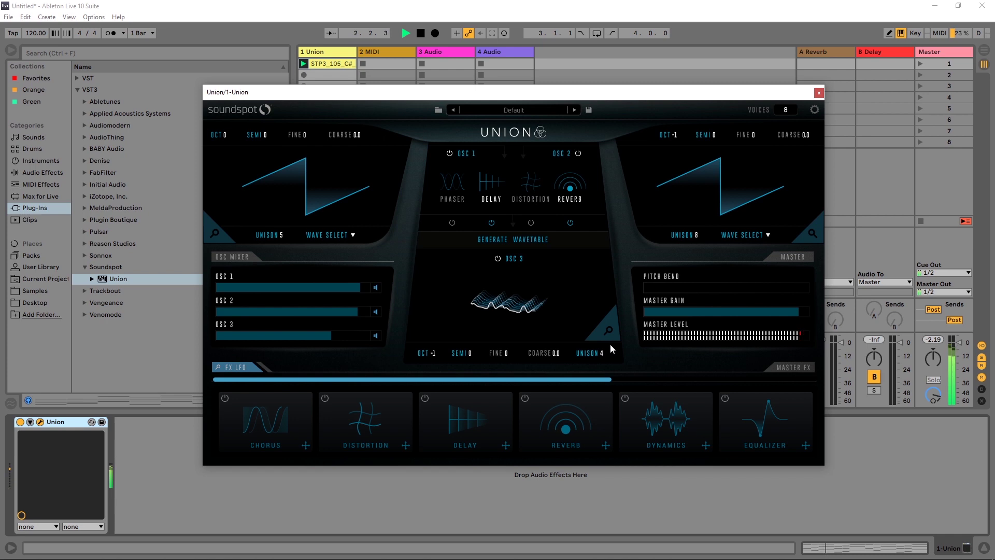
key("space")
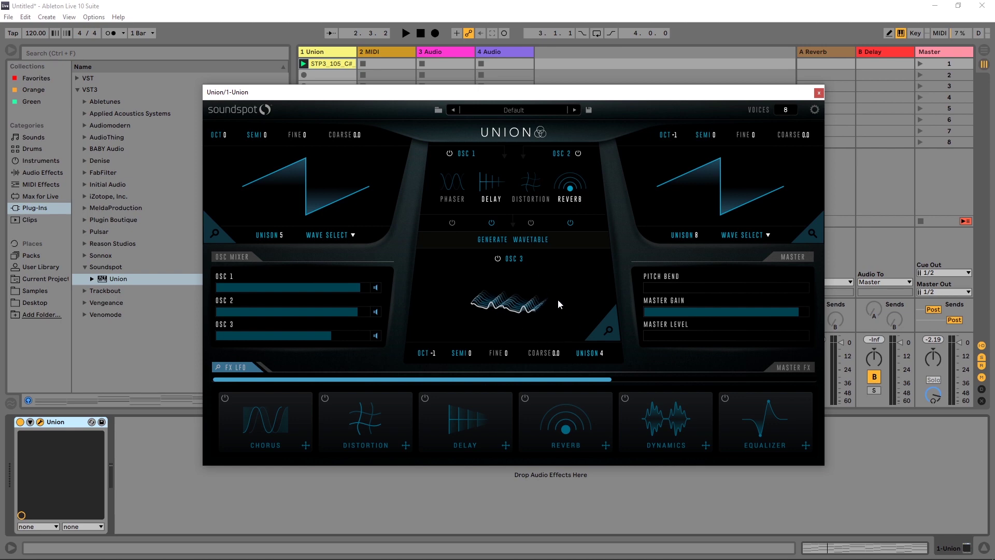
Mute oscillators 1 and 2 and turn up oscillator 3's level while listening
left_click(375, 311)
left_click(375, 288)
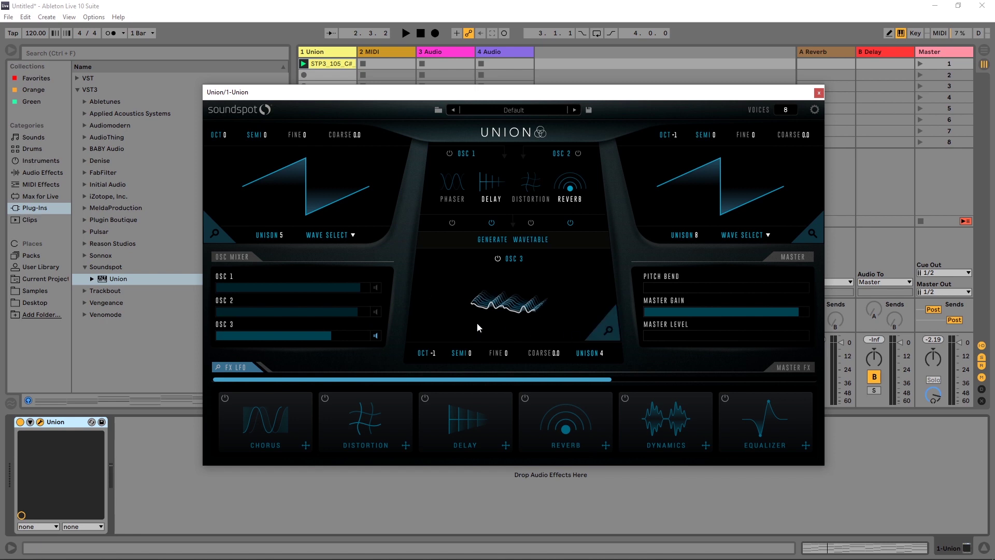
key("space")
left_click_drag(331, 339, 355, 338)
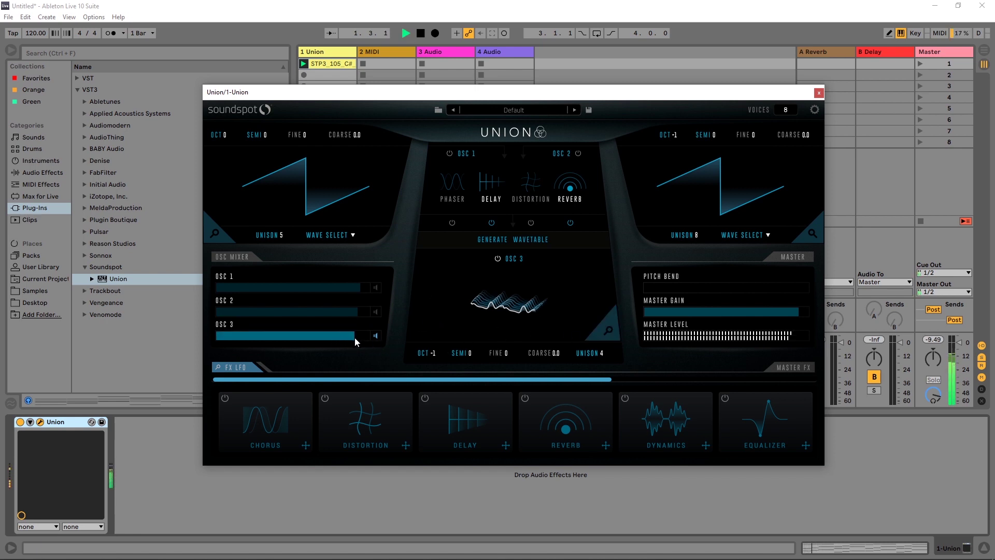
key("space")
Shape oscillator 3's envelope into a pluck: zero sustain, concave ~0.45s decay, ~0.7s release
left_click(607, 329)
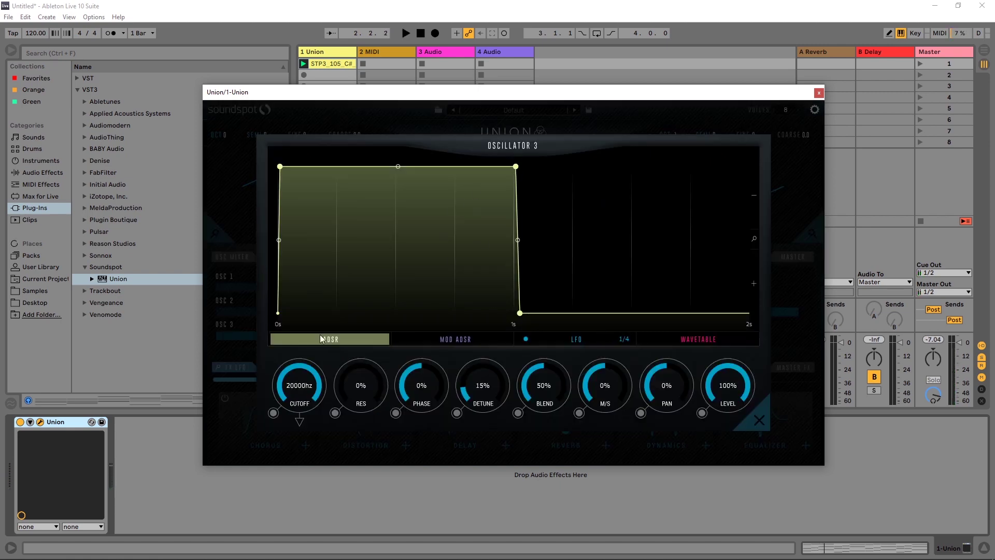
left_click_drag(517, 169, 359, 165)
left_click_drag(364, 314, 448, 329)
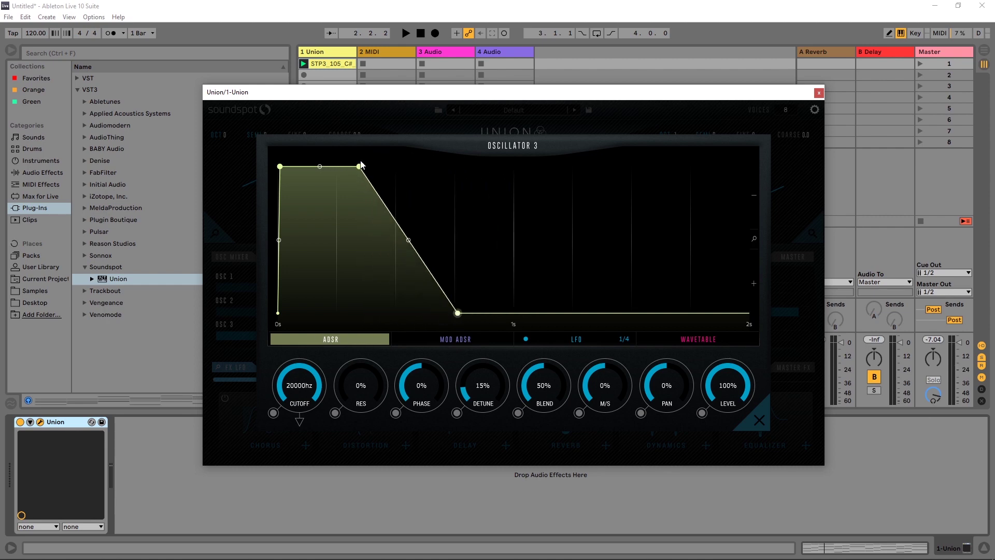
left_click_drag(361, 169, 388, 327)
left_click_drag(334, 242, 330, 249)
key("space")
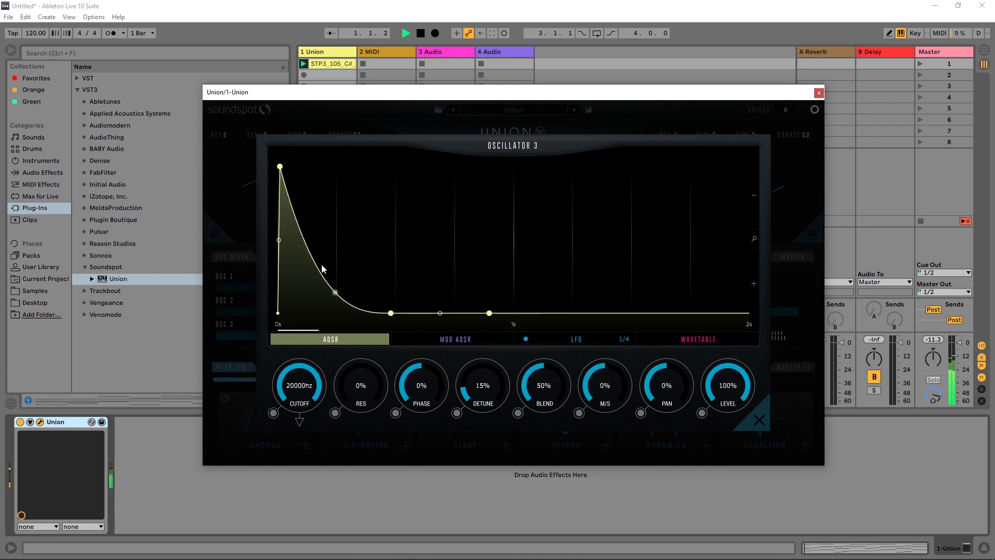
left_click_drag(391, 317, 423, 321)
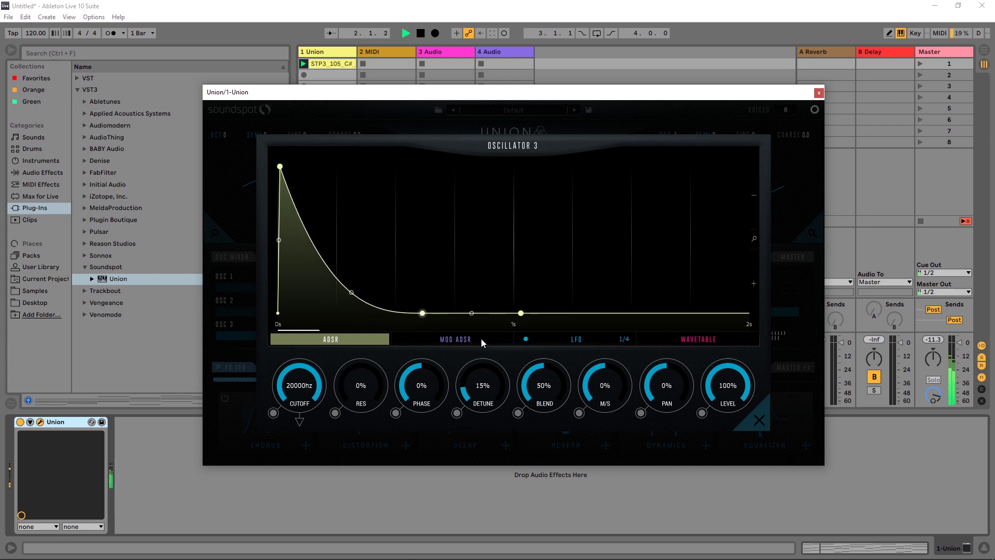
key("space")
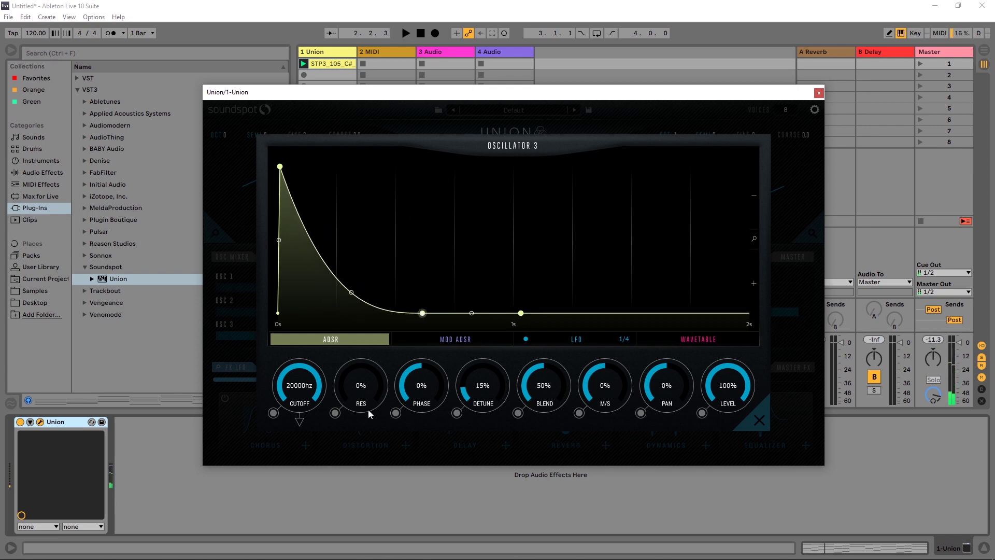
Route oscillator 3's mod envelope to its filter cutoff
left_click(274, 415)
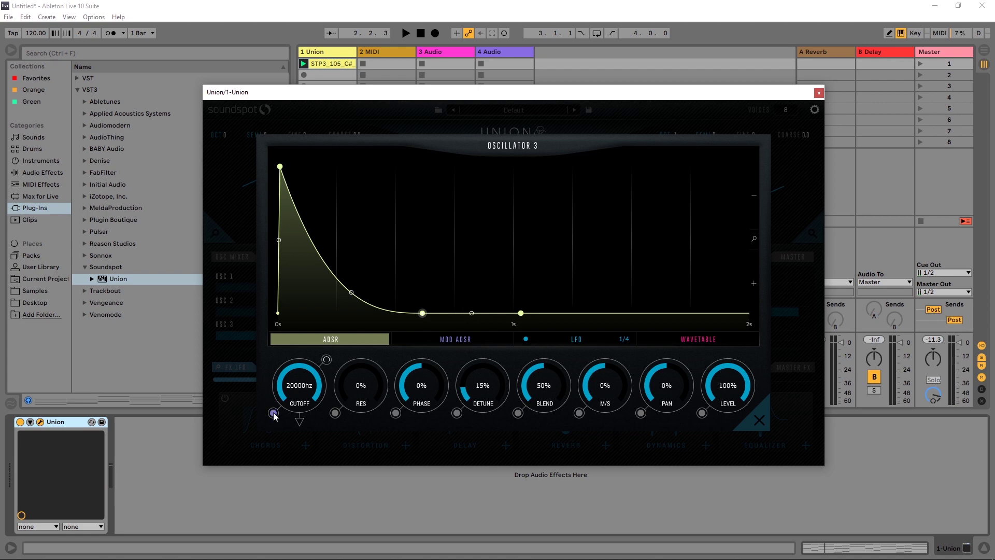
left_click(471, 337)
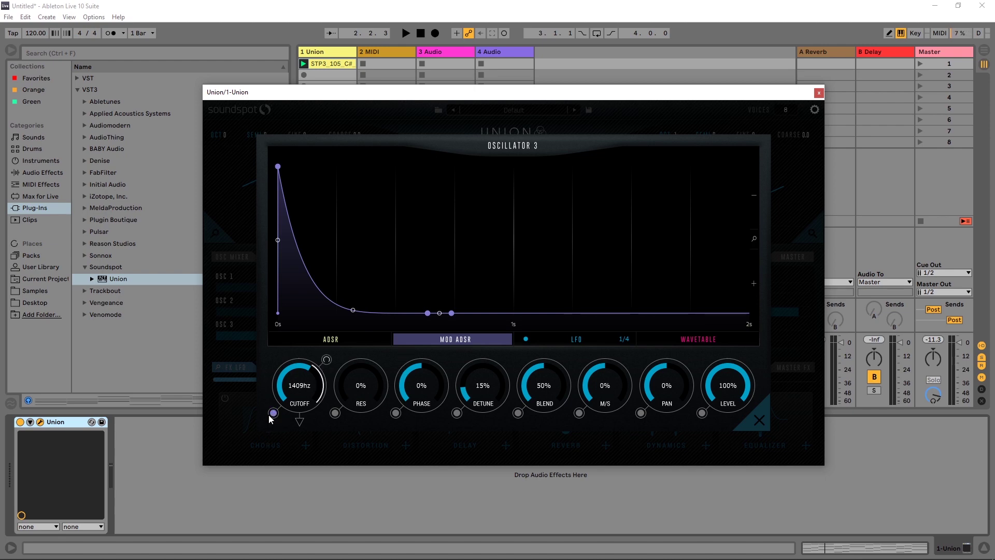
left_click(578, 340)
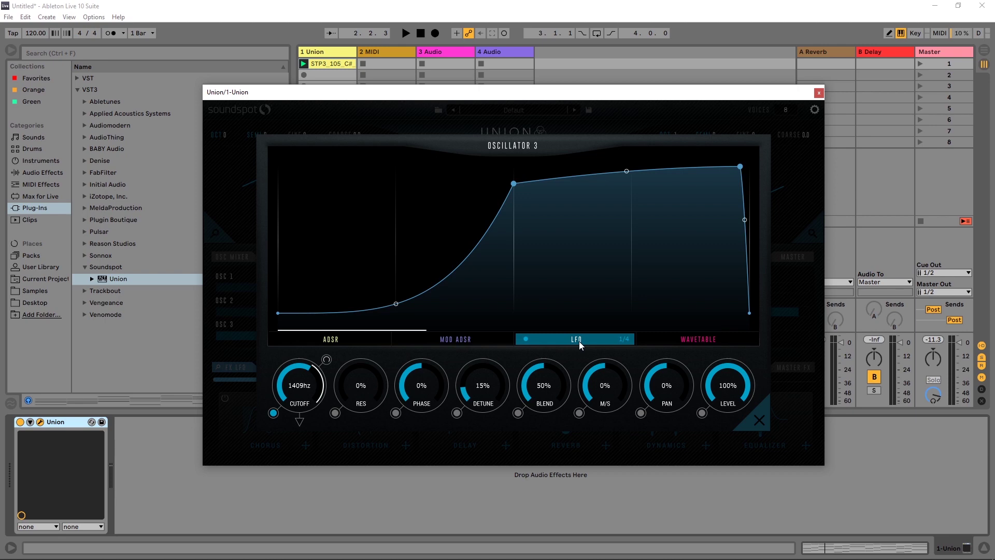
left_click(490, 338)
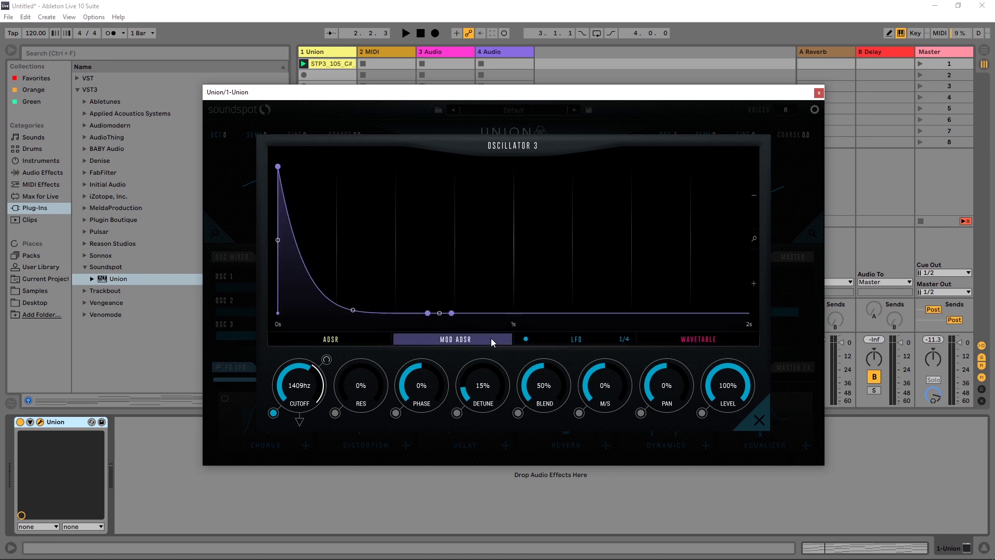
left_click(274, 414)
Lower oscillator 3's filter cutoff to 284 Hz while auditioning the sweep
key("space")
left_click_drag(328, 378, 296, 412)
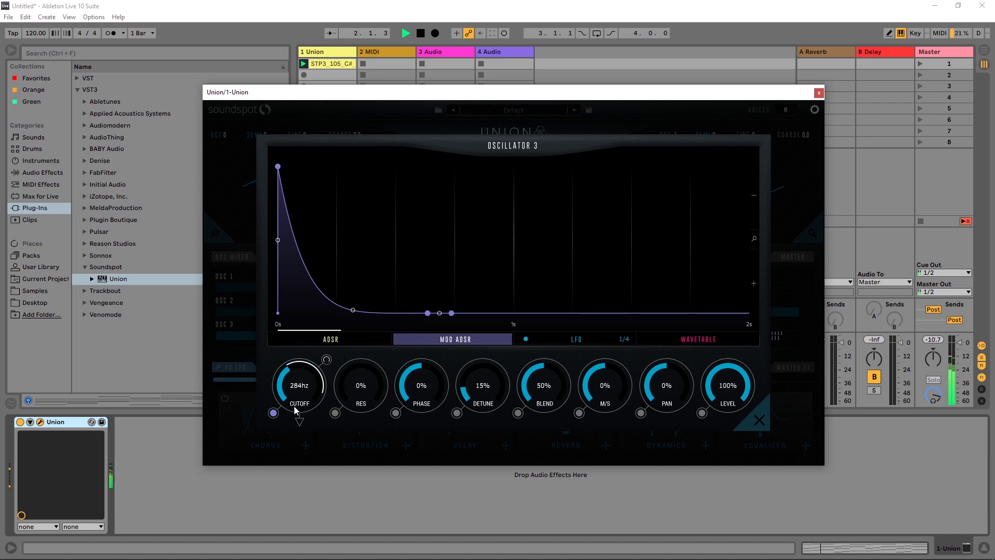
key("space")
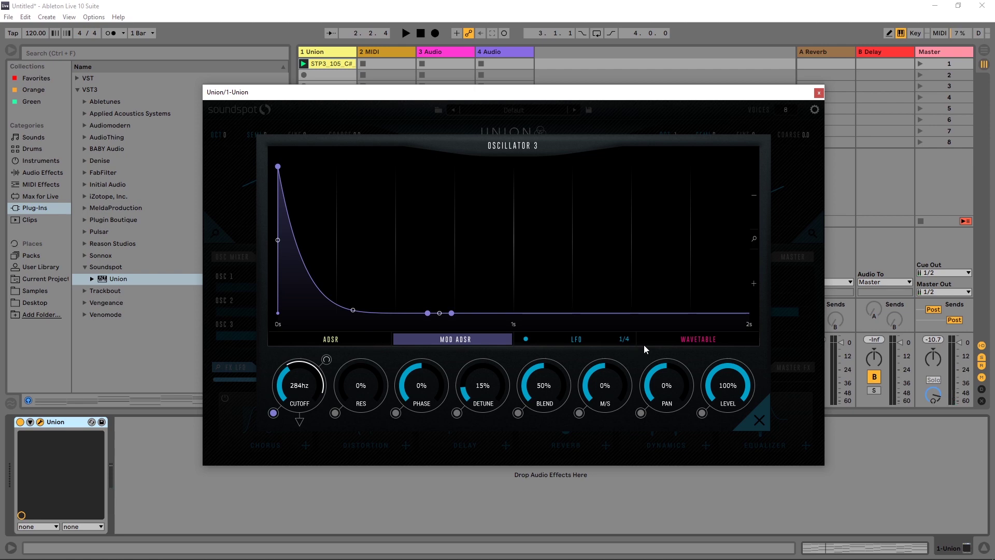
Assign modulation to both of oscillator 3's wavetable positions and raise its depth
left_click(715, 340)
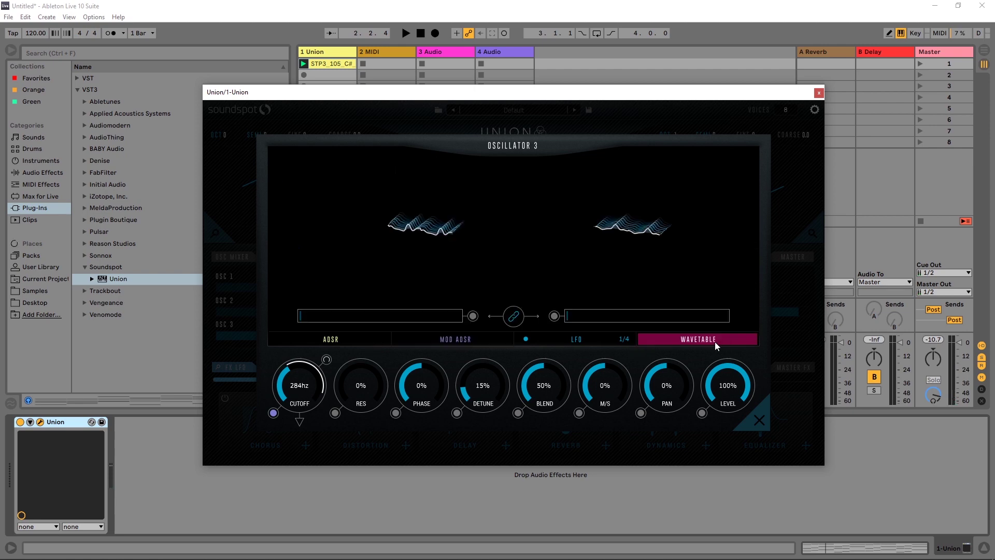
left_click(474, 316)
left_click_drag(302, 318, 290, 302)
key("space")
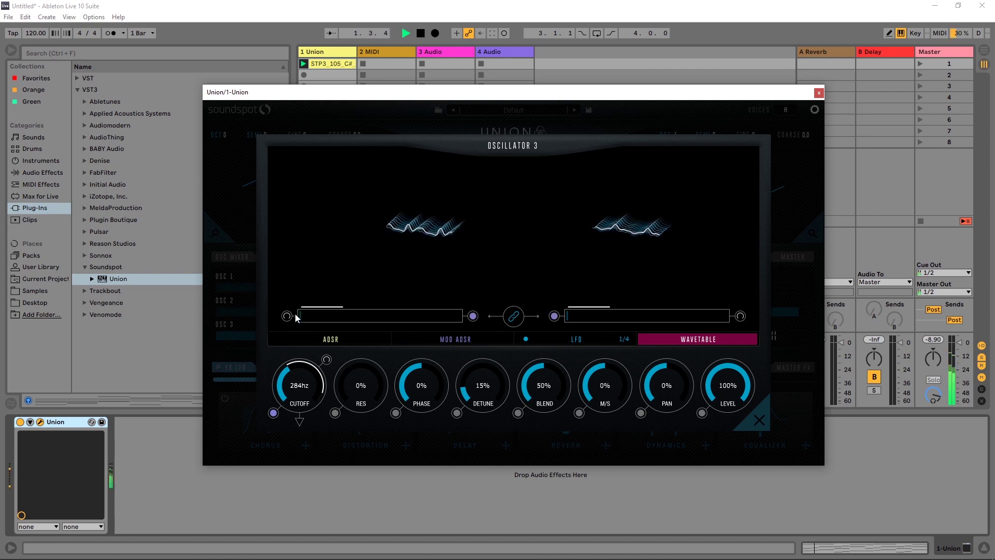
key("space")
Fine-tune the wavetable modulation range and the right wavetable's start point, auditioning each change
left_click_drag(291, 328, 294, 270)
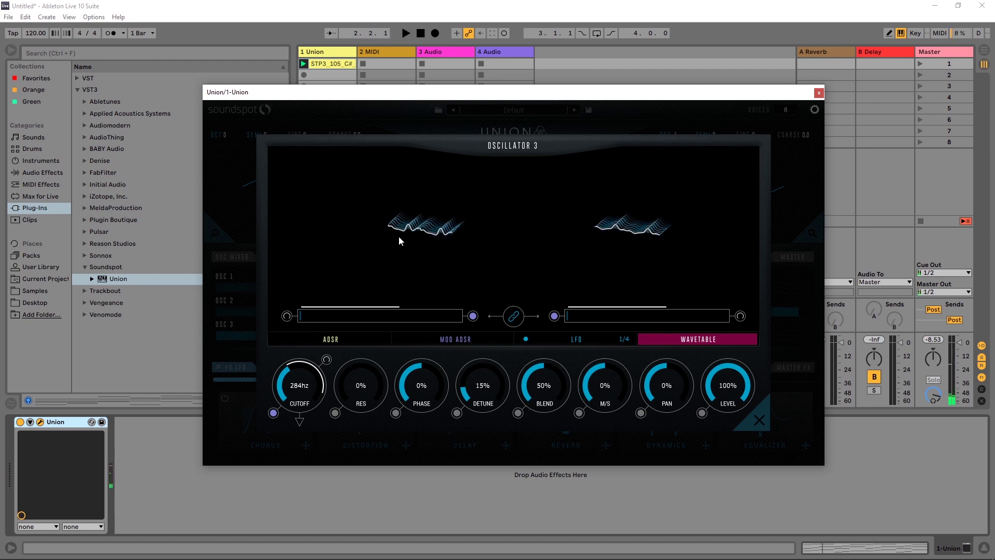
key("space")
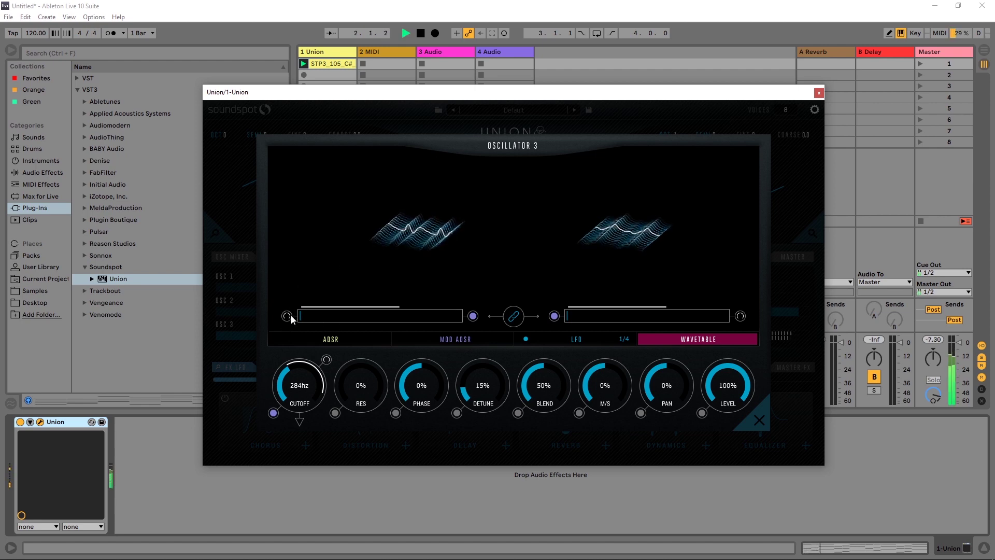
left_click_drag(291, 316, 253, 317)
key("space")
key("space")
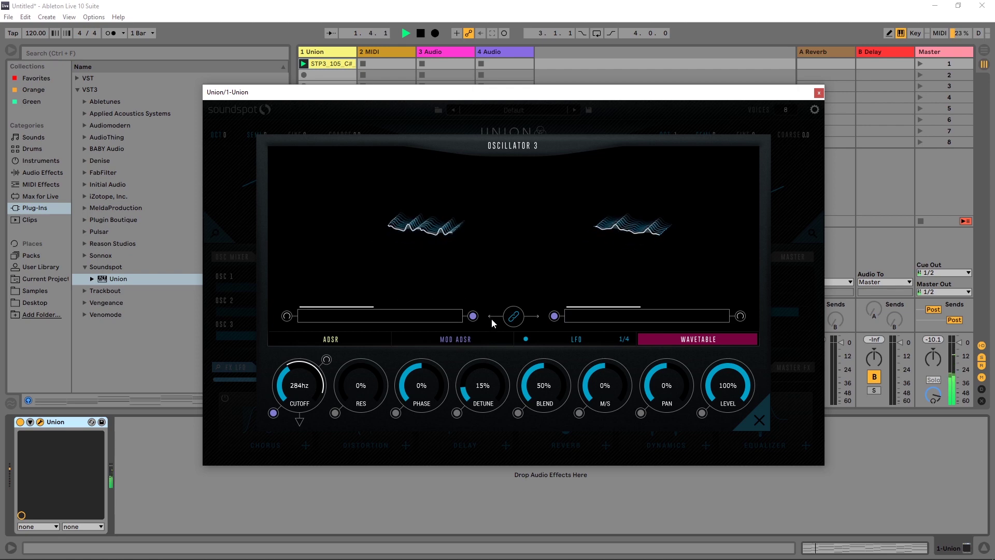
key("space")
left_click(555, 316)
key("space")
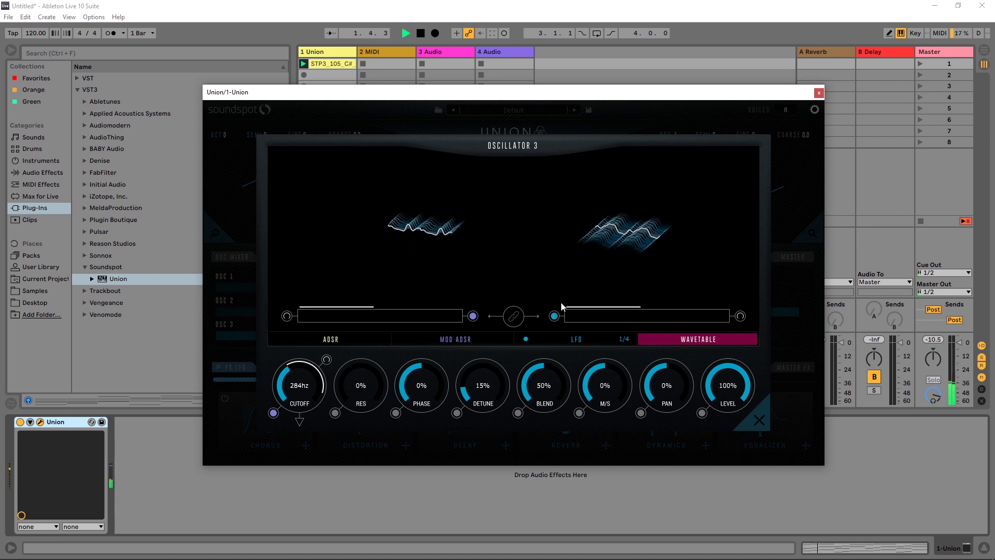
key("space")
Close the Oscillator 3 editor and briefly inspect the Delay settings
left_click(758, 417)
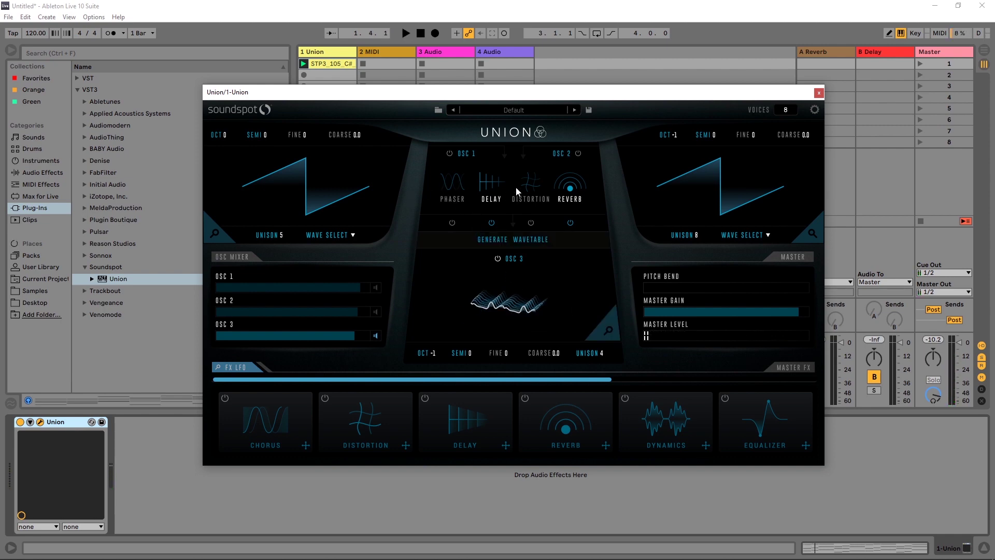
left_click(482, 184)
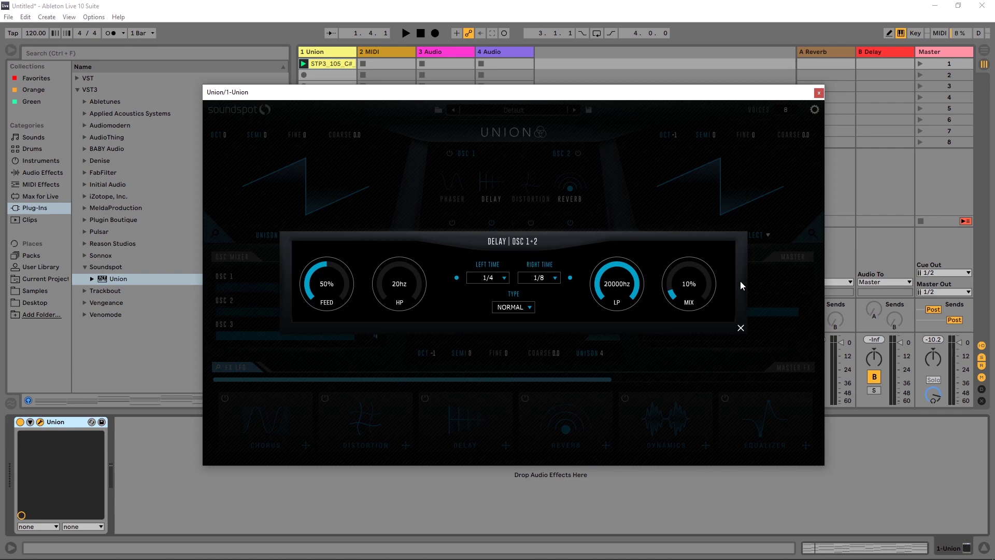
left_click(739, 327)
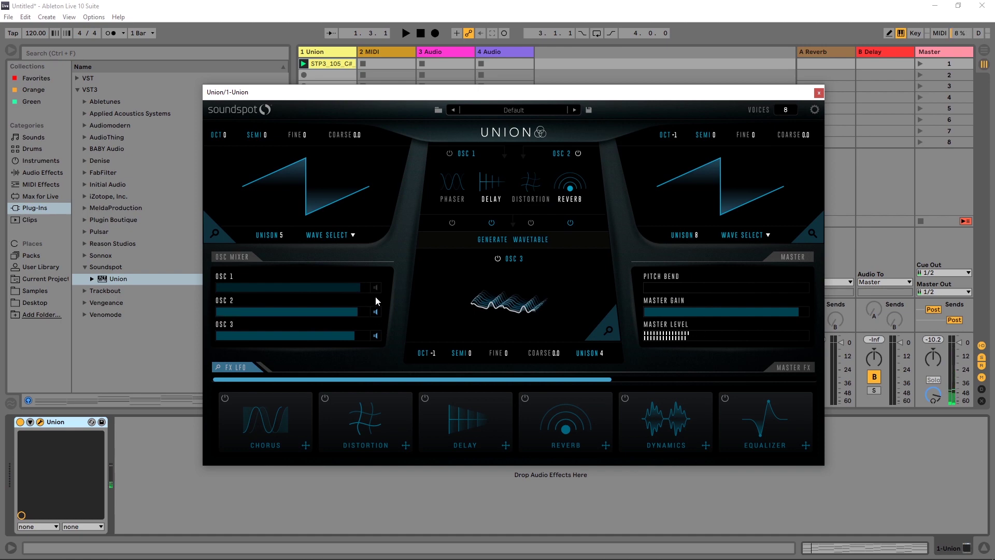
Trim the Osc 2 and Osc 3 mixer levels slightly while all three oscillators play
key("space")
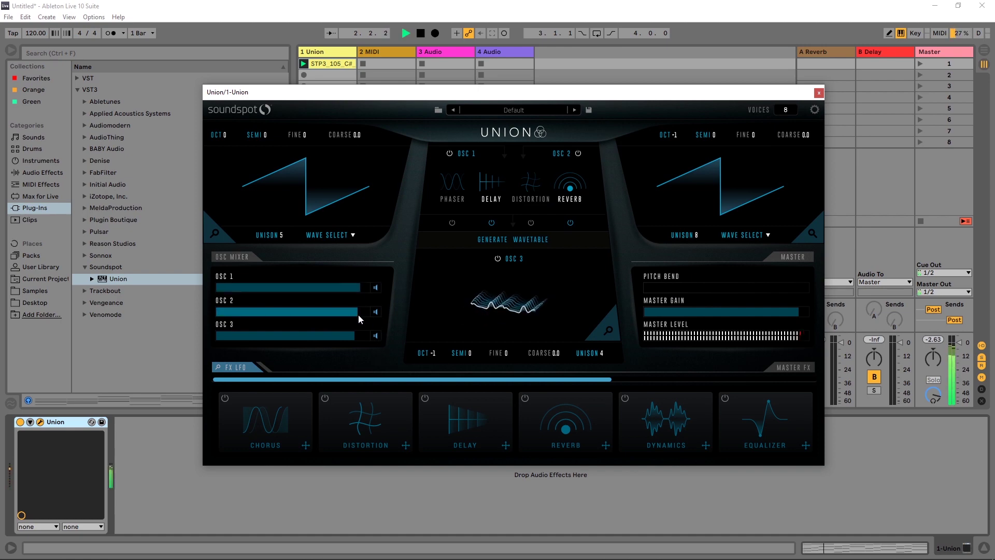
left_click(353, 288)
left_click_drag(355, 309, 360, 288)
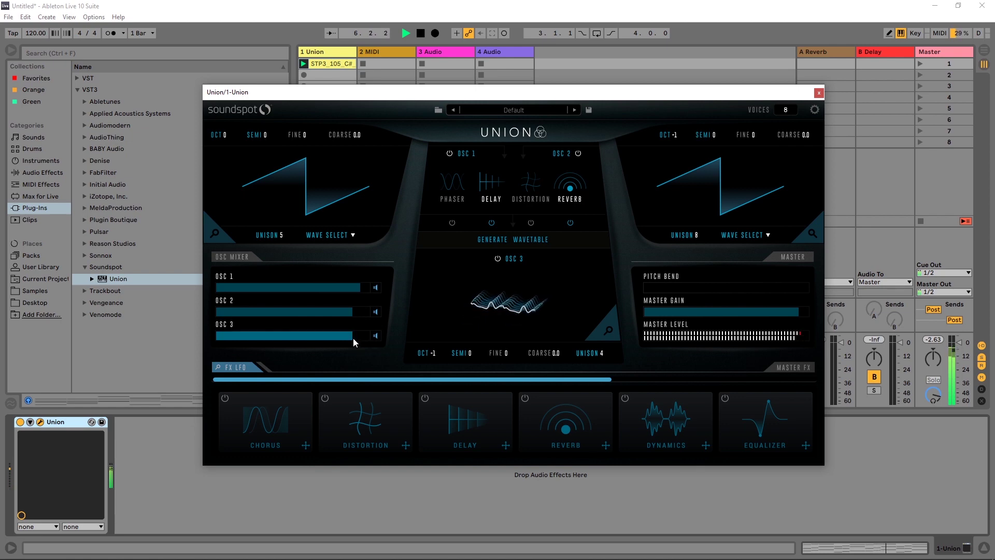
left_click_drag(353, 337, 350, 335)
key("space")
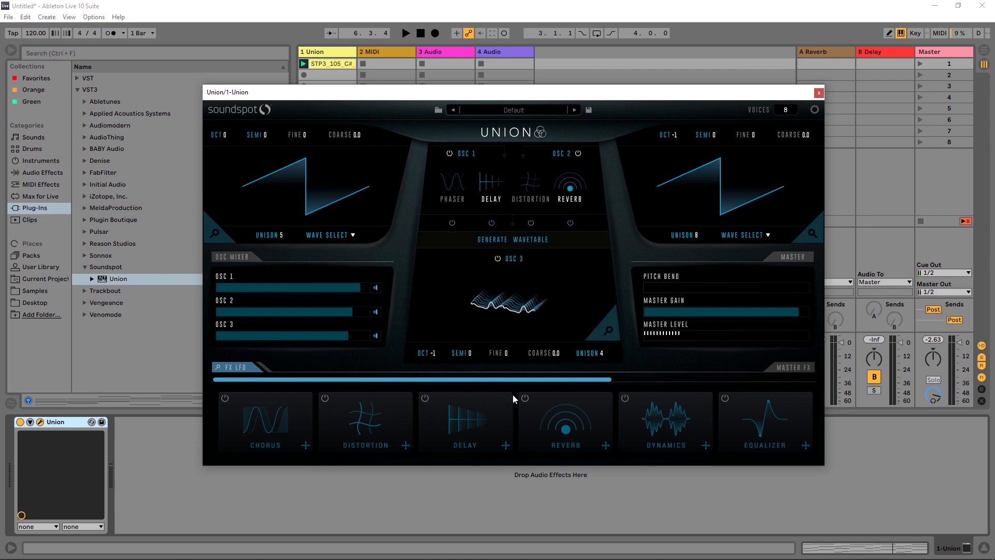
Reorder the FX chain so Filter sits between Equalizer and Phaser, then view its LPF 12 settings
scroll(570, 410, "down", 5)
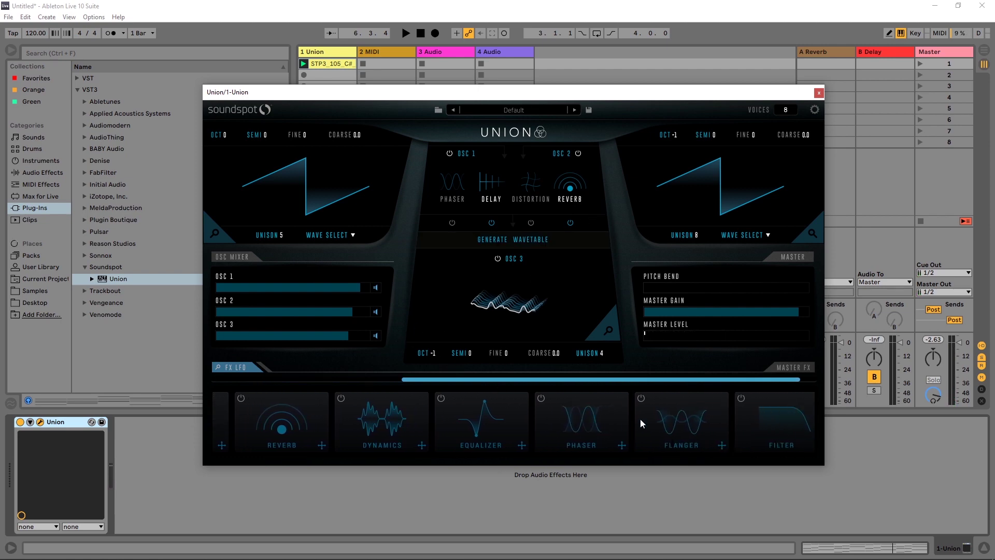
left_click_drag(585, 383, 441, 382)
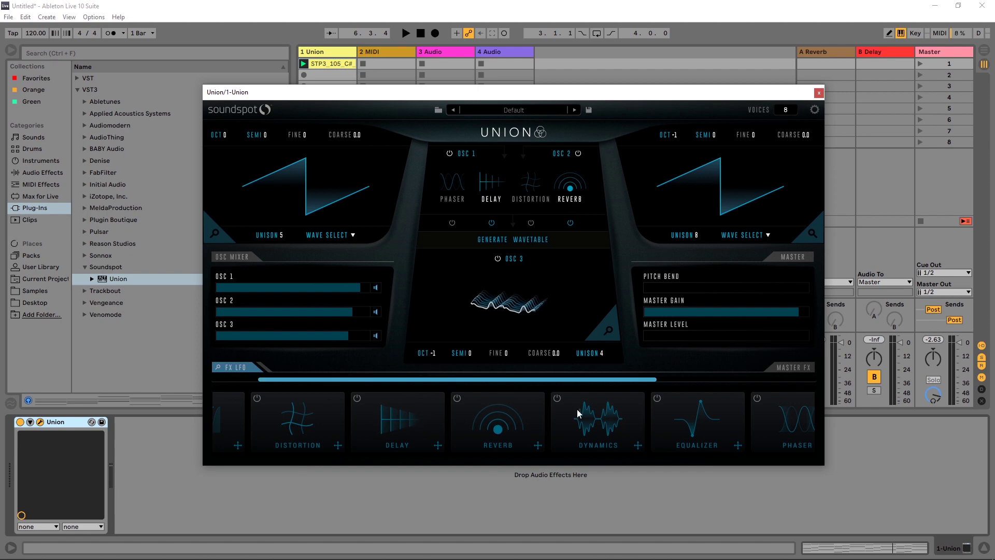
left_click_drag(411, 382, 580, 424)
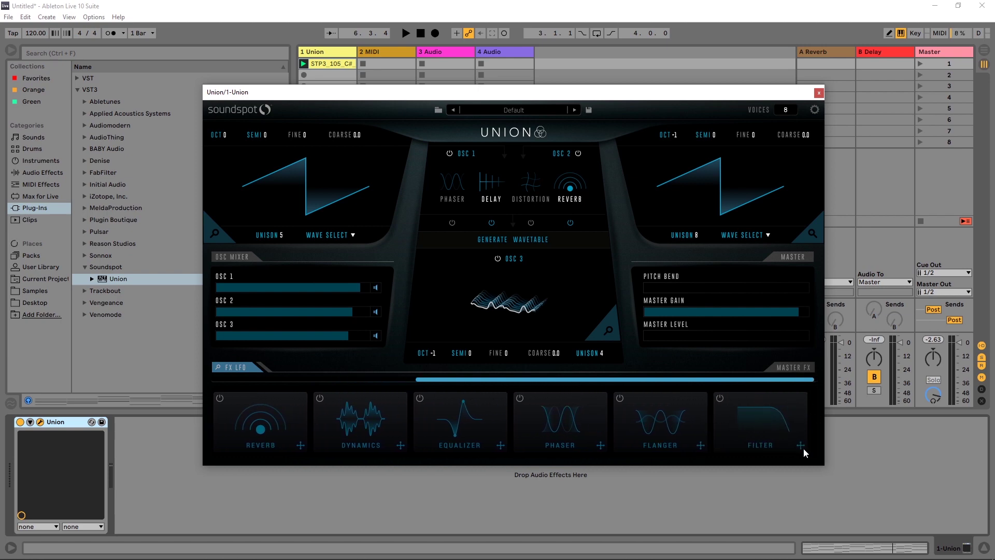
left_click_drag(803, 449, 531, 442)
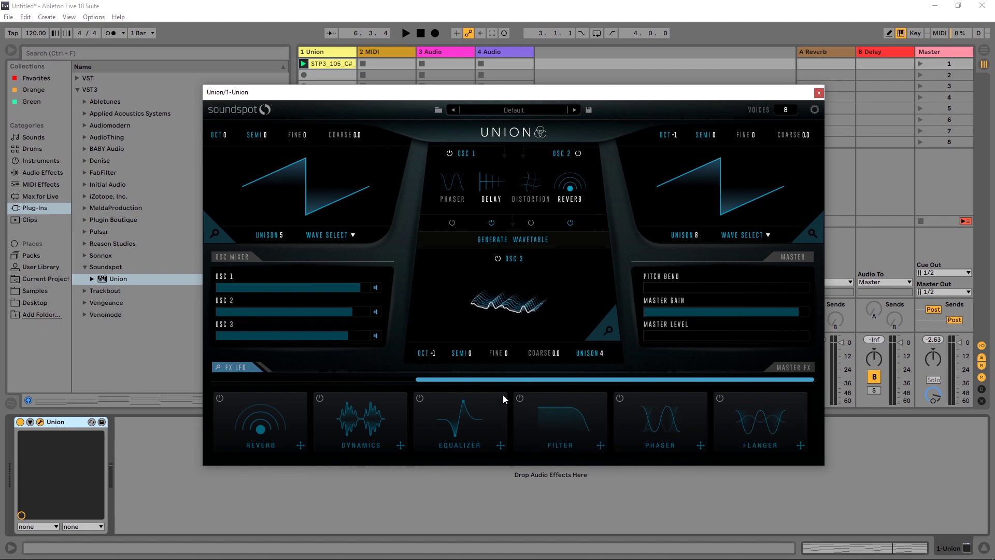
left_click(563, 420)
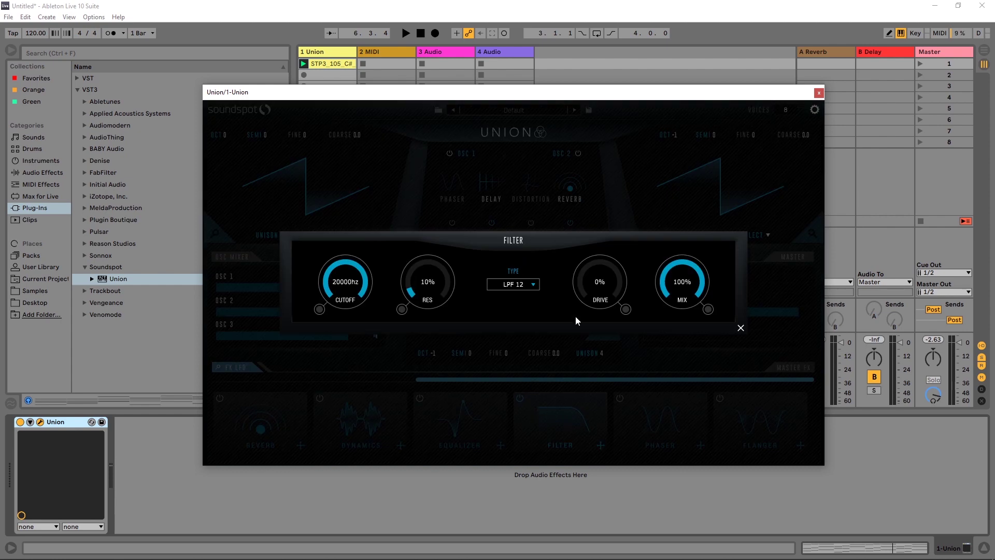
Assign LFO 1 to the Filter cutoff at 4376 Hz, preview it, and close the Filter editor
left_click(320, 310)
left_click(319, 309)
left_click(320, 310)
left_click(319, 310)
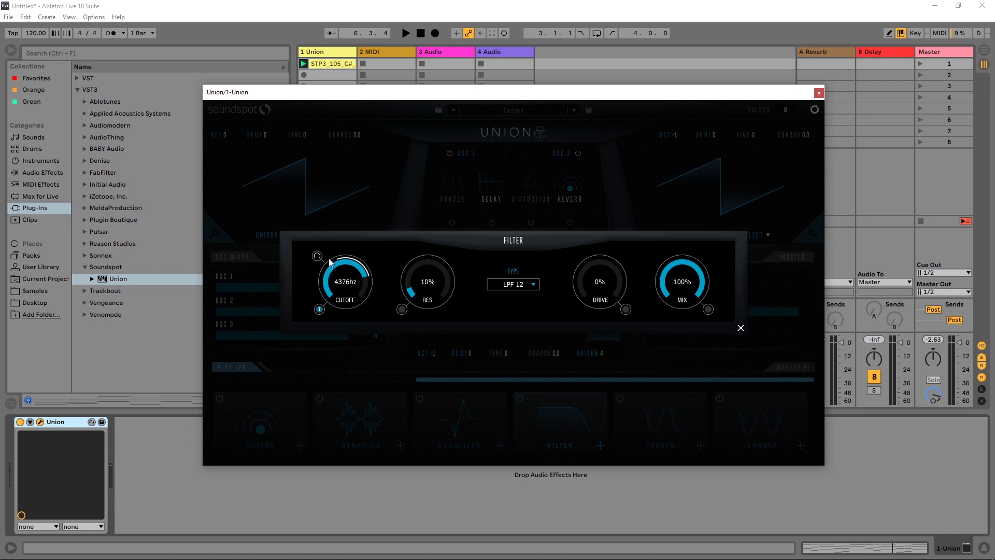
key("space")
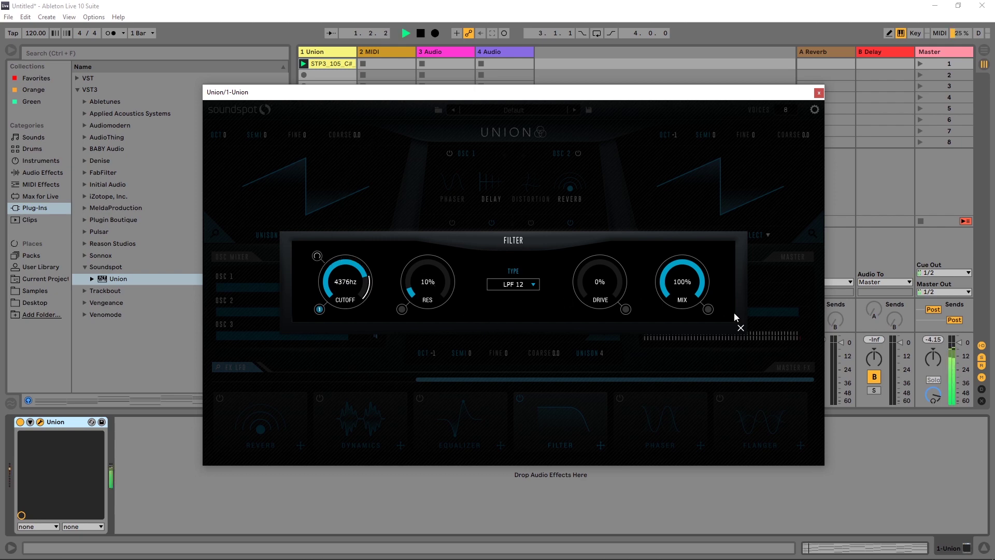
left_click(740, 327)
key("space")
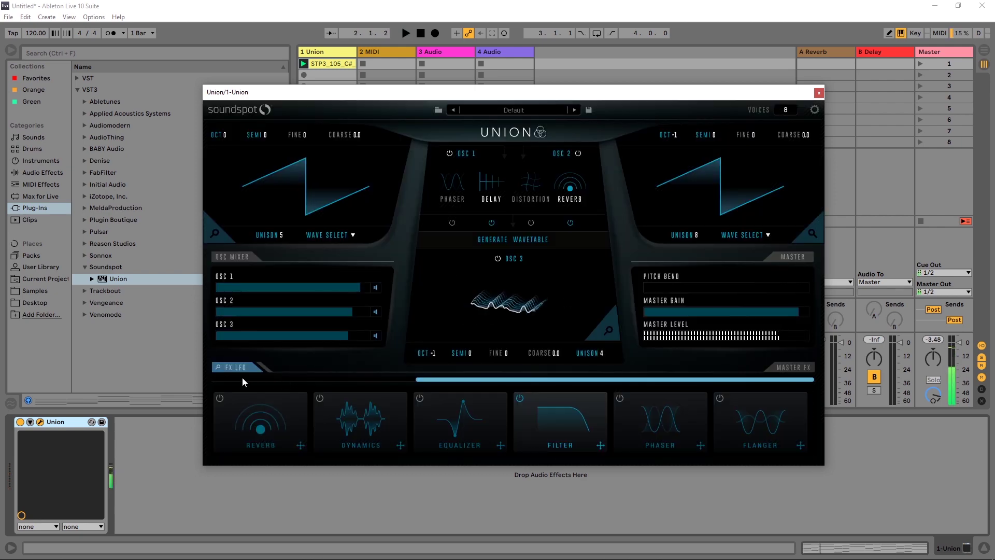
Open the LFO editor, look through LFOs 2–4, and return to LFO 1
left_click(236, 367)
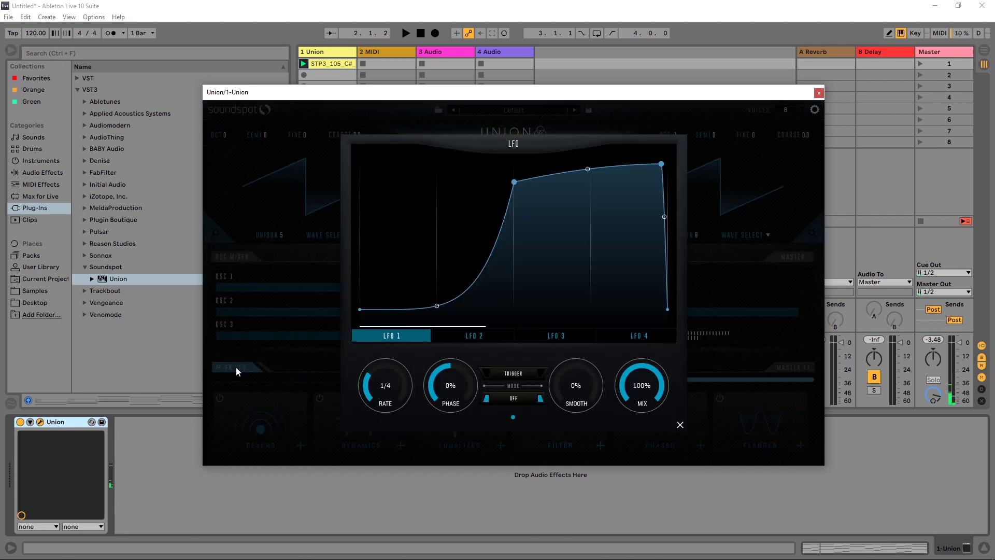
left_click(484, 336)
left_click(553, 336)
left_click(631, 336)
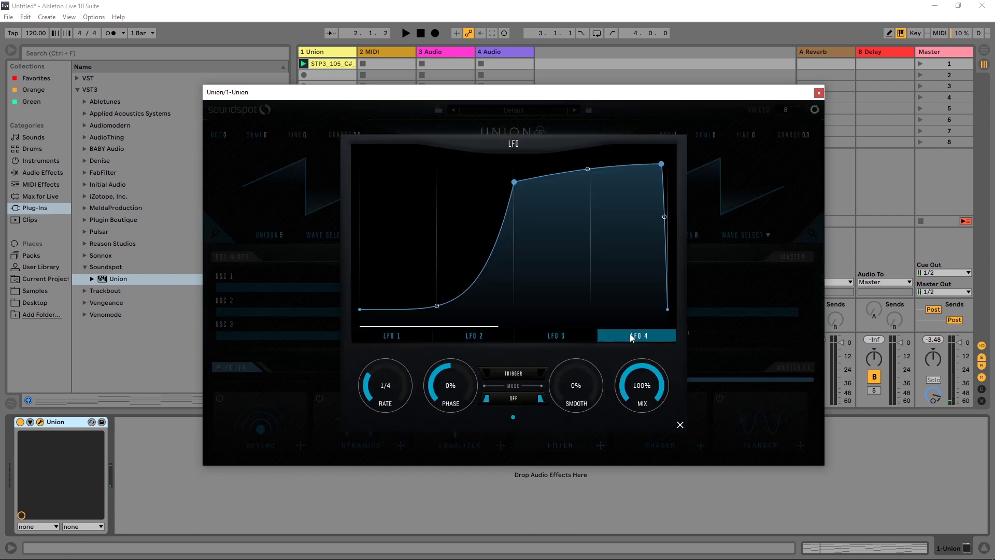
left_click(395, 337)
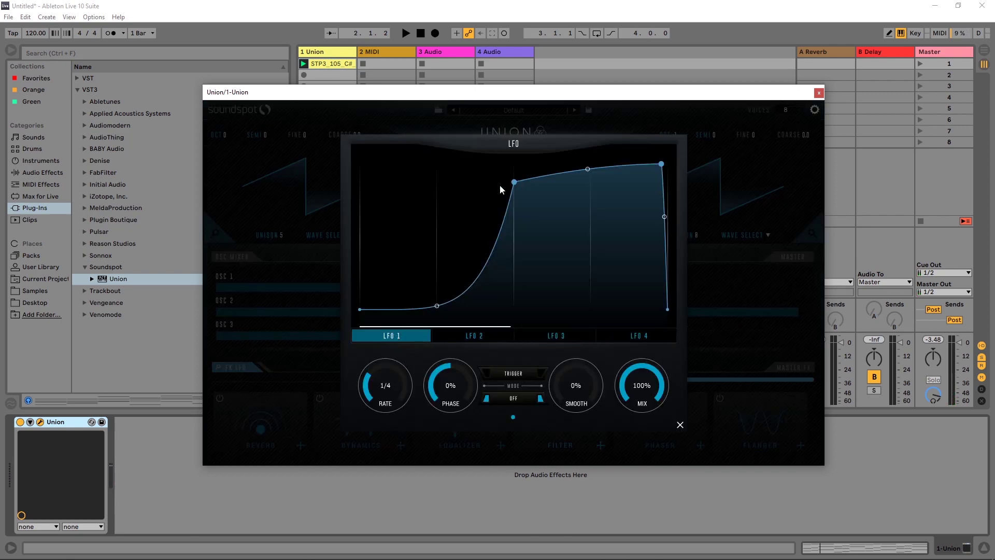
Reshape LFO 1's nodes into a steep, concave decay curve
left_click_drag(513, 182, 269, 155)
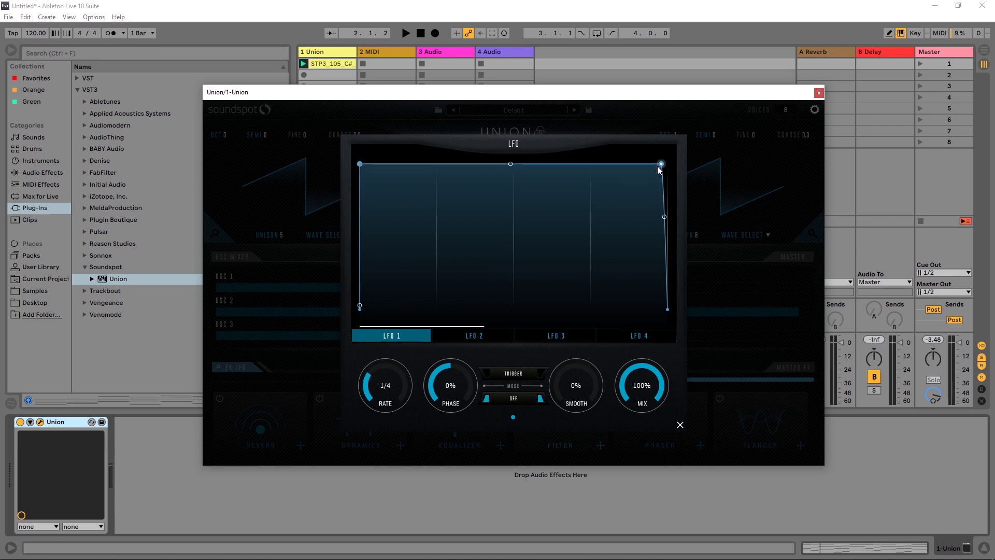
left_click_drag(660, 169, 536, 309)
left_click_drag(448, 236, 469, 324)
left_click_drag(540, 309, 545, 311)
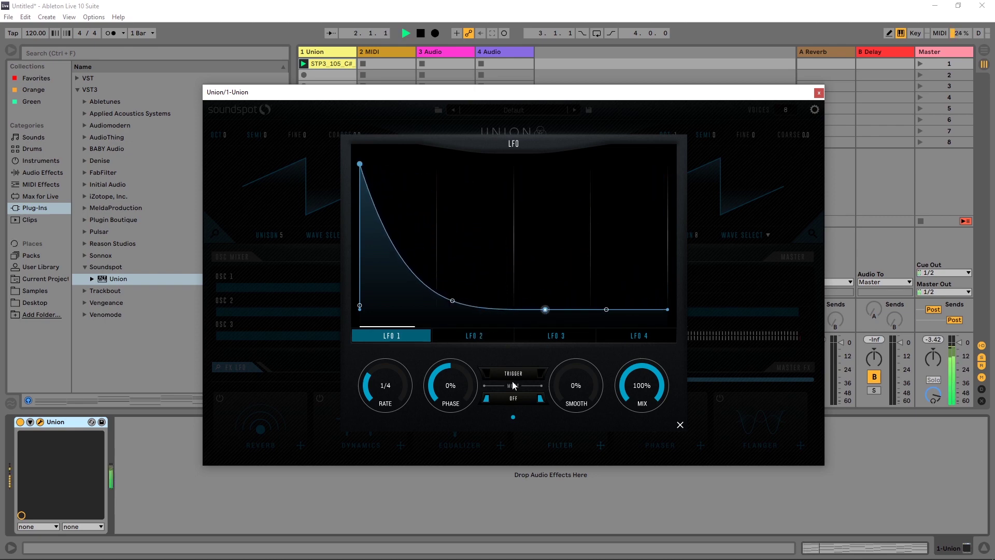
Set LFO 1 to TRIGGER mode and change its rate from 1/4 to 1
key("space")
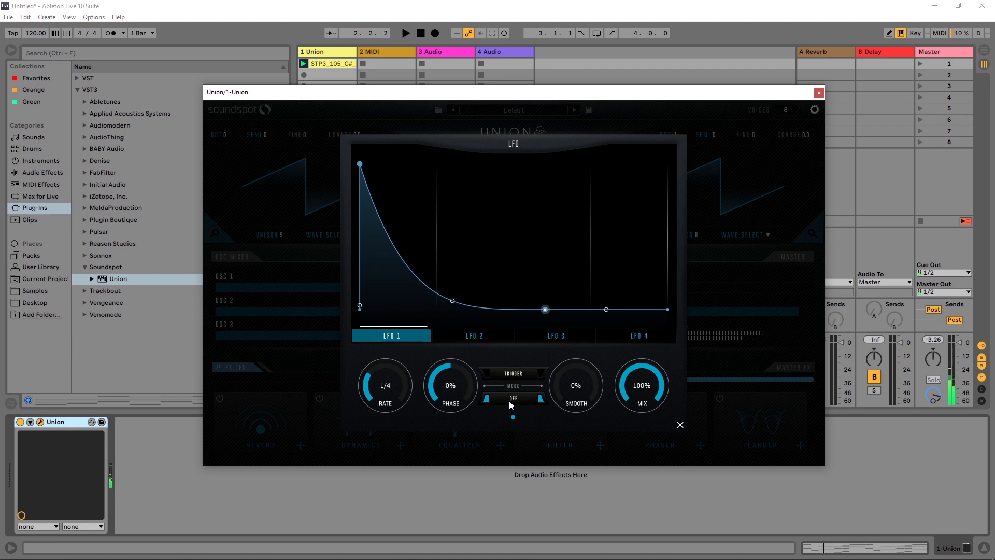
left_click(506, 374)
key("space")
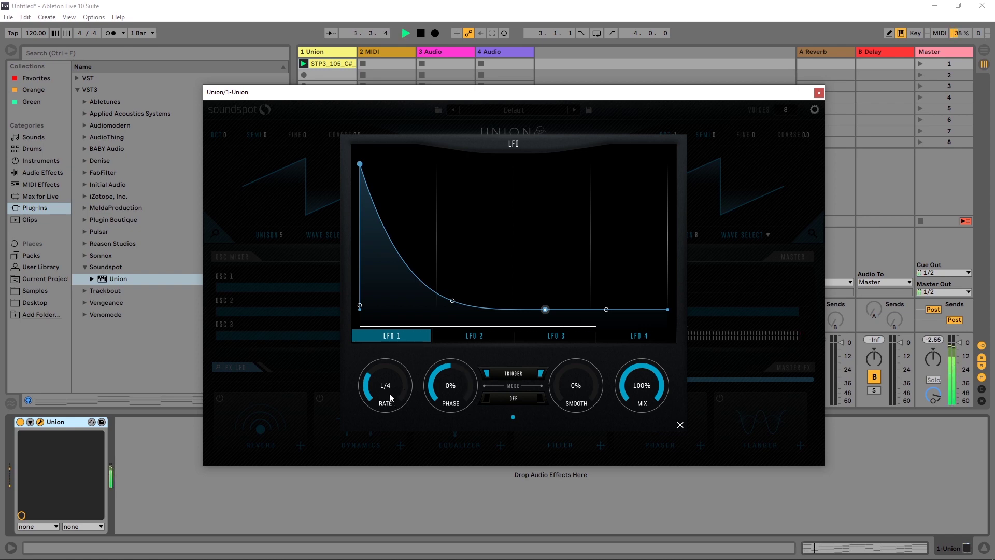
left_click_drag(390, 393, 438, 371)
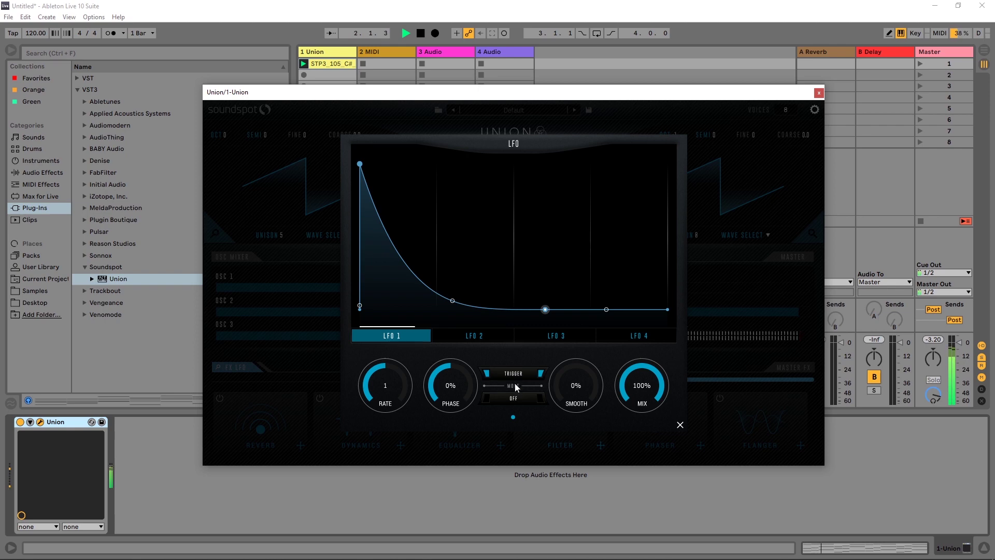
key("space")
Close the LFO editor and raise the Equalizer gain to 2.5 dB without modulation
left_click(679, 425)
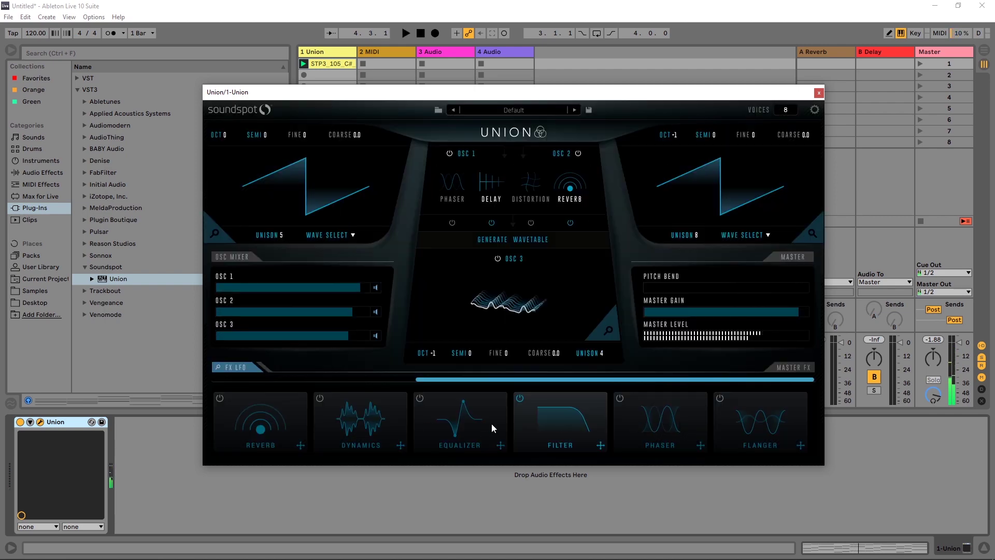
left_click(456, 415)
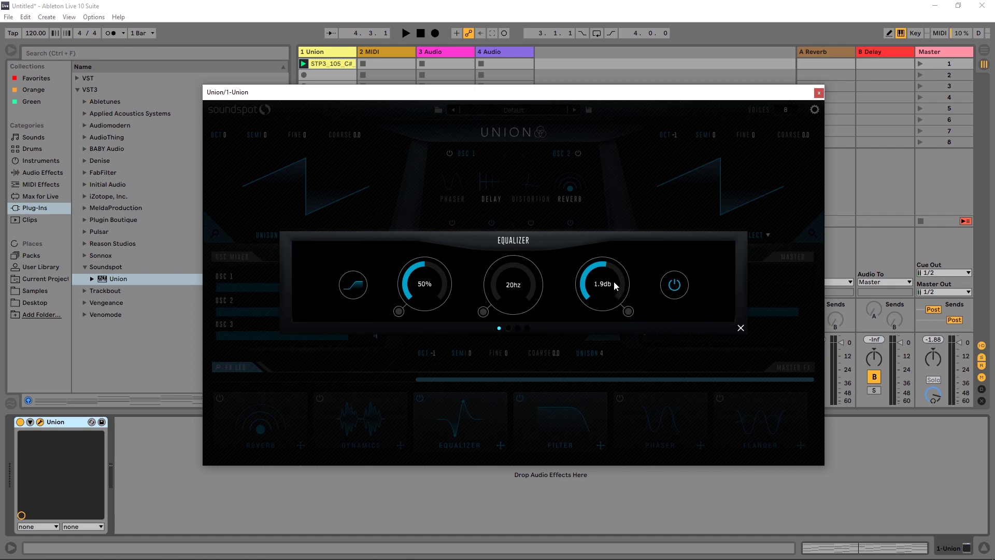
key("space")
left_click_drag(615, 285, 617, 297)
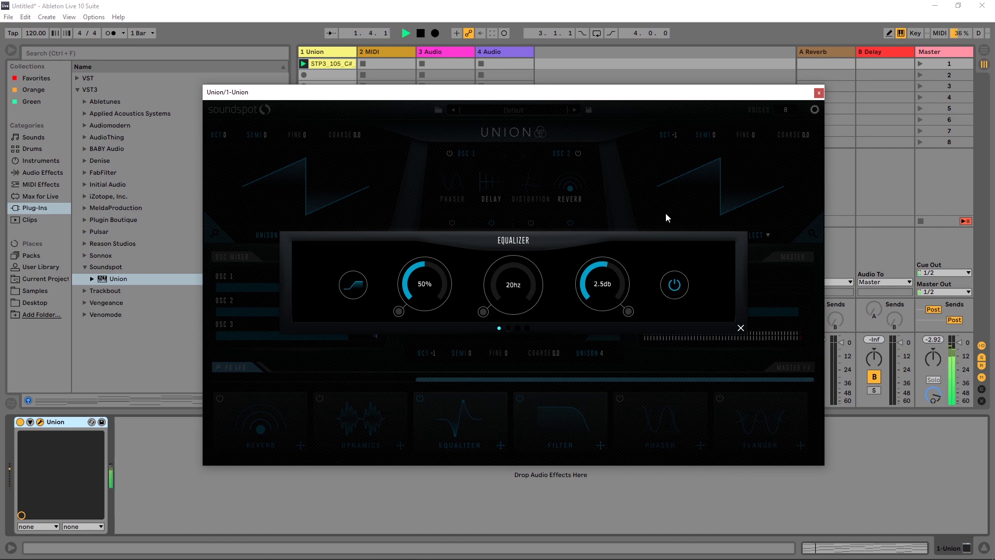
left_click(630, 312)
left_click(628, 312)
Switch the Equalizer to a cut curve at 38% amount and about 1664 Hz
left_click(354, 286)
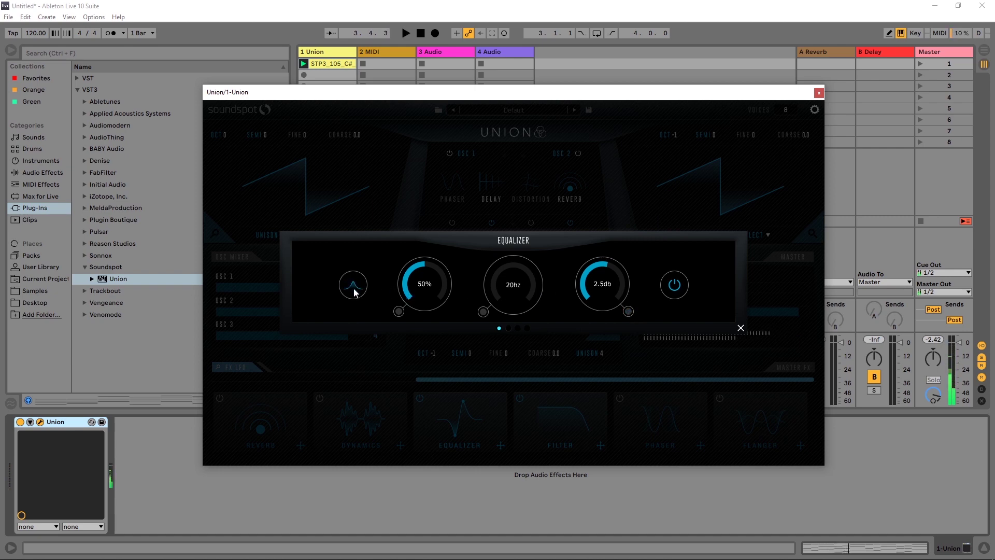
key("space")
left_click(354, 286)
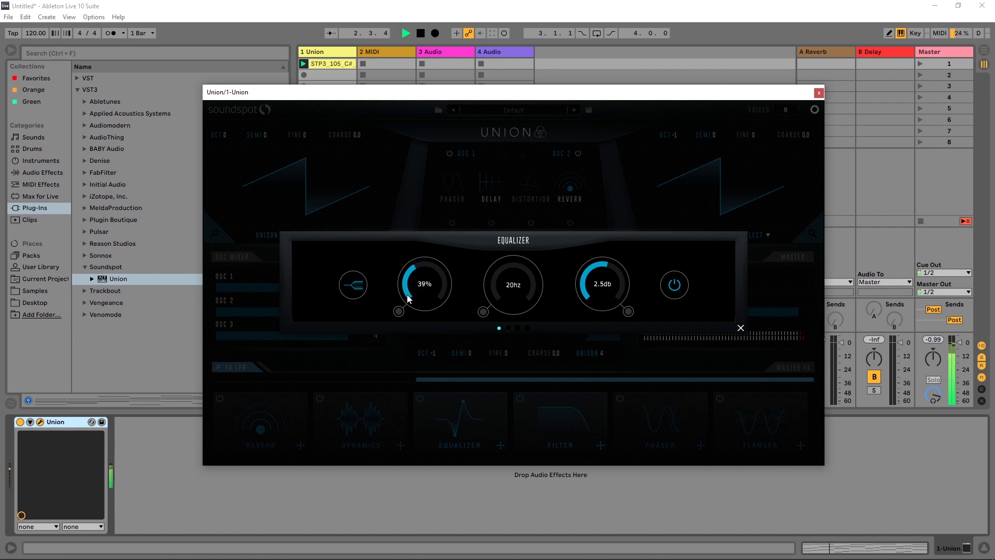
left_click_drag(408, 294, 425, 268)
left_click_drag(505, 296, 525, 205)
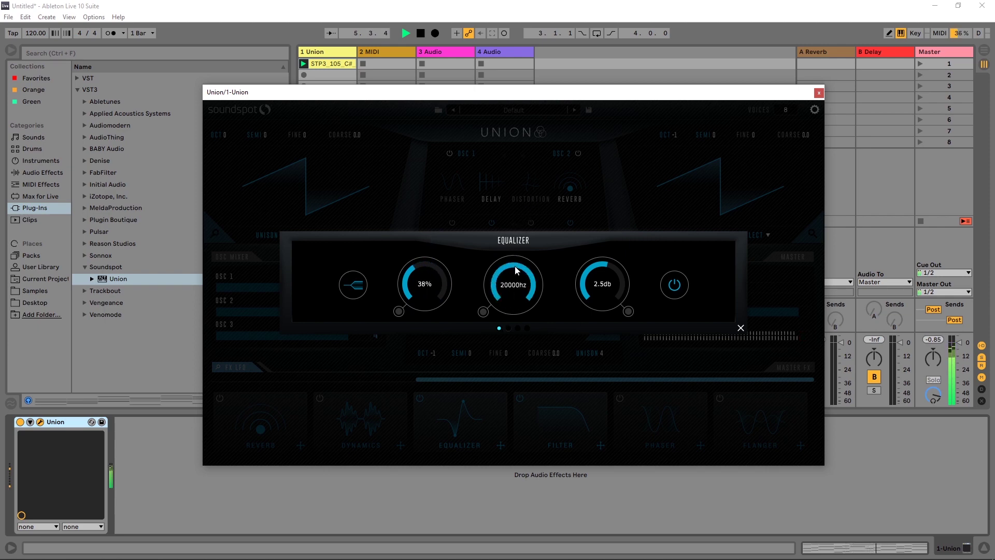
left_click(676, 289)
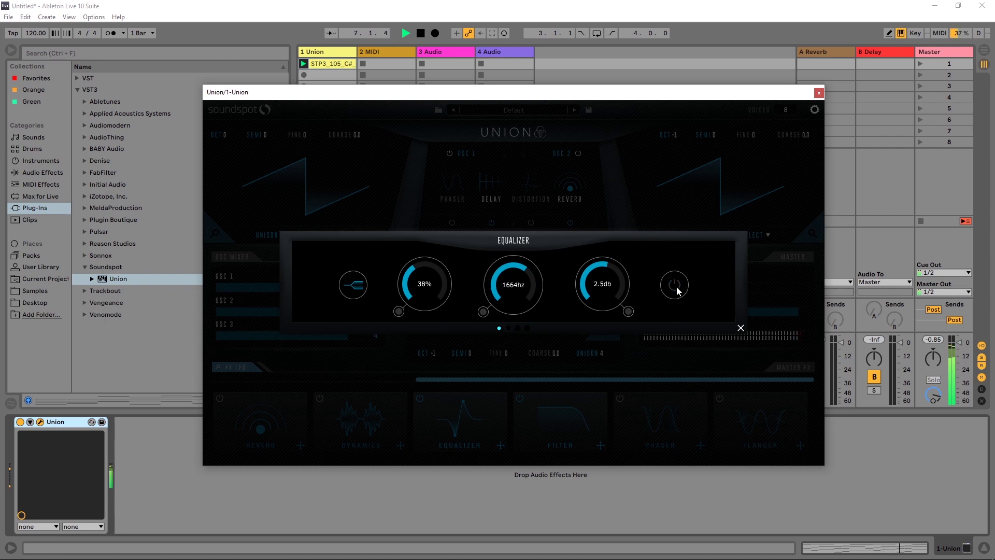
left_click(741, 327)
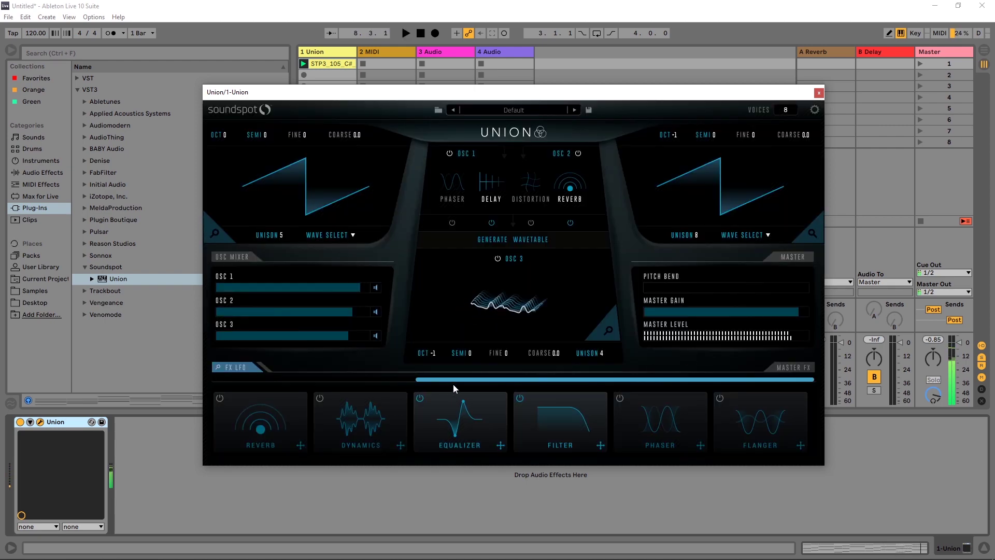
Turn the Reverb on, move it after the Filter, and open its settings
left_click_drag(453, 384, 332, 387)
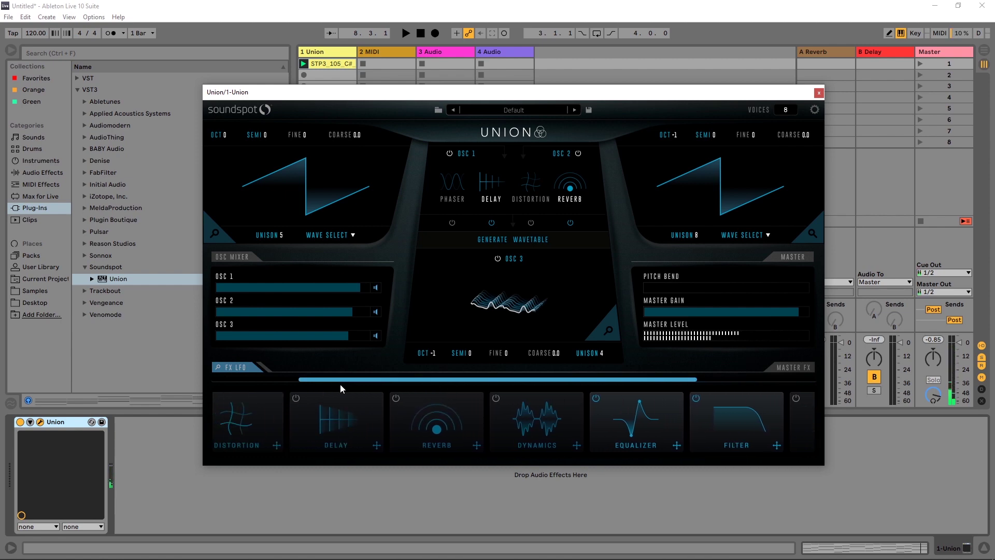
left_click(397, 399)
left_click_drag(476, 446, 797, 441)
key("space")
left_click(741, 414)
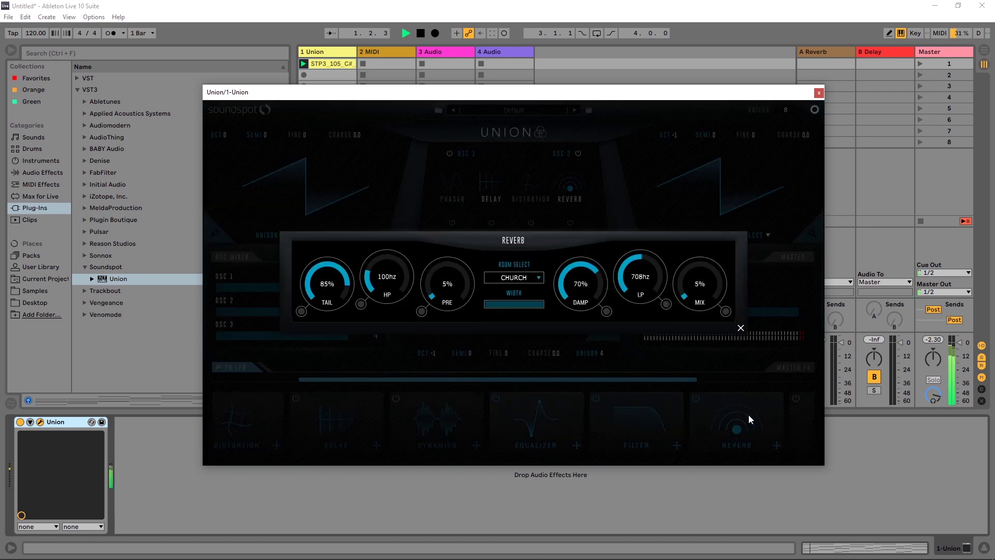
key("space")
Choose the HALL room, lower damping to 45%, and shorten the tail
left_click(521, 279)
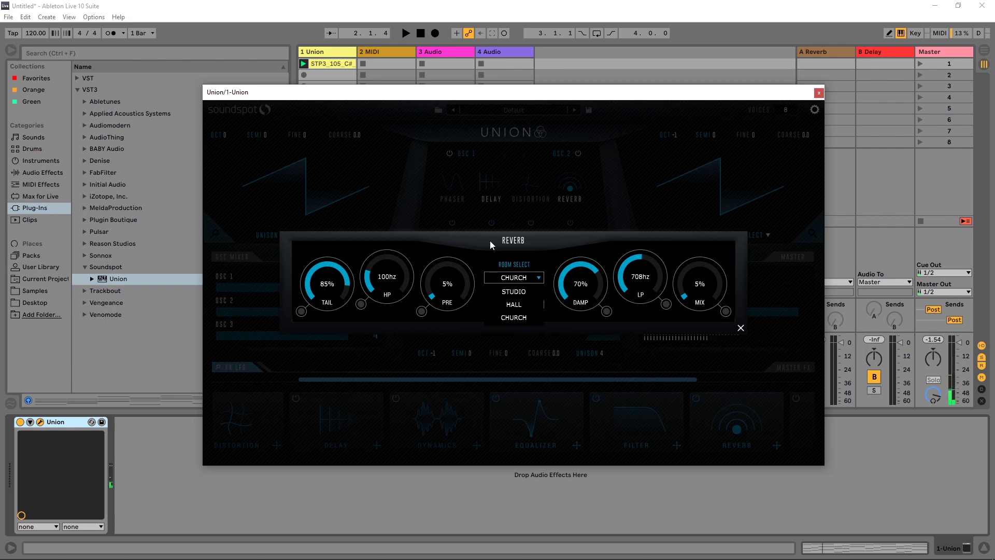
left_click(520, 305)
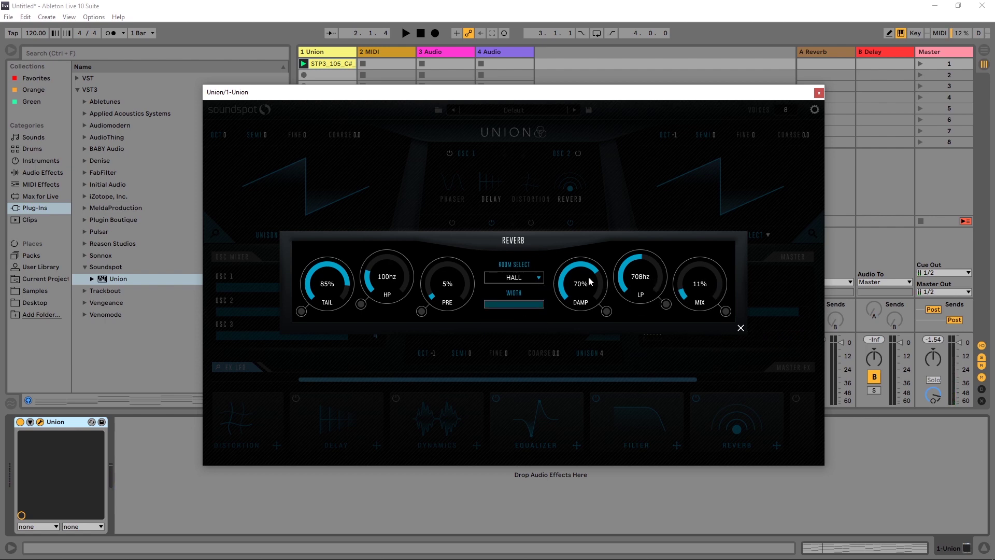
left_click_drag(587, 281, 573, 308)
key("space")
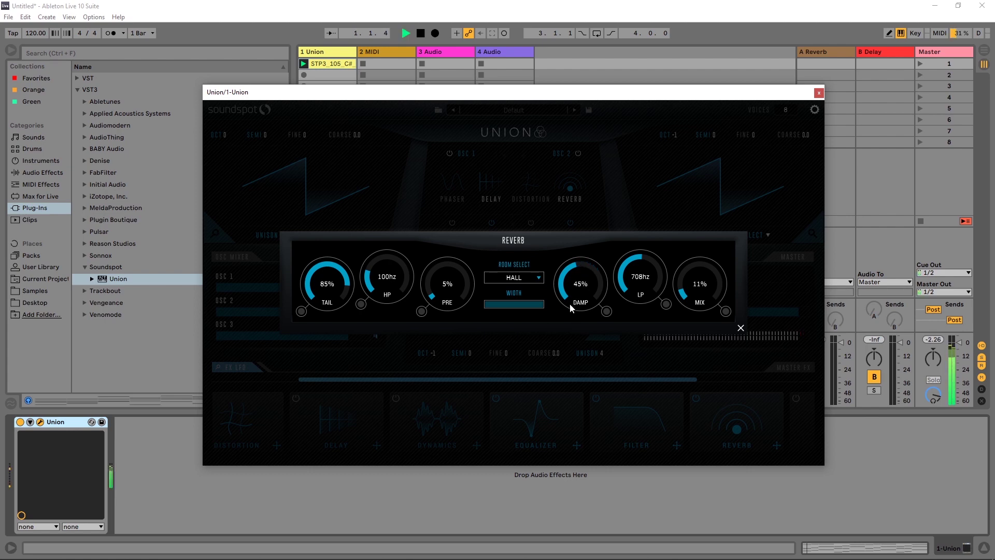
left_click_drag(323, 303, 314, 305)
Close the reverb settings, mute OSC 1, and rebalance the OSC 2 and OSC 3 levels
left_click(740, 328)
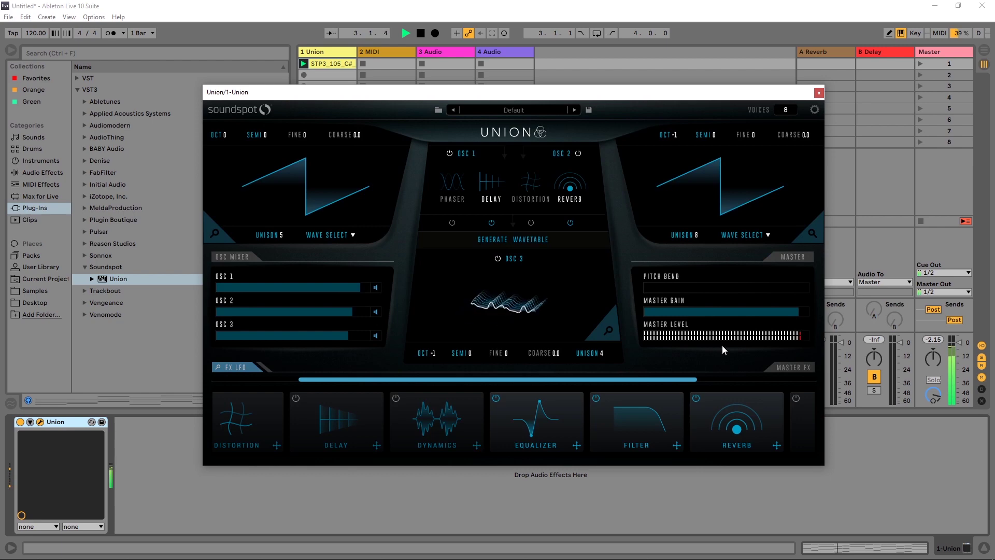
left_click(349, 310)
left_click(377, 288)
left_click(357, 315)
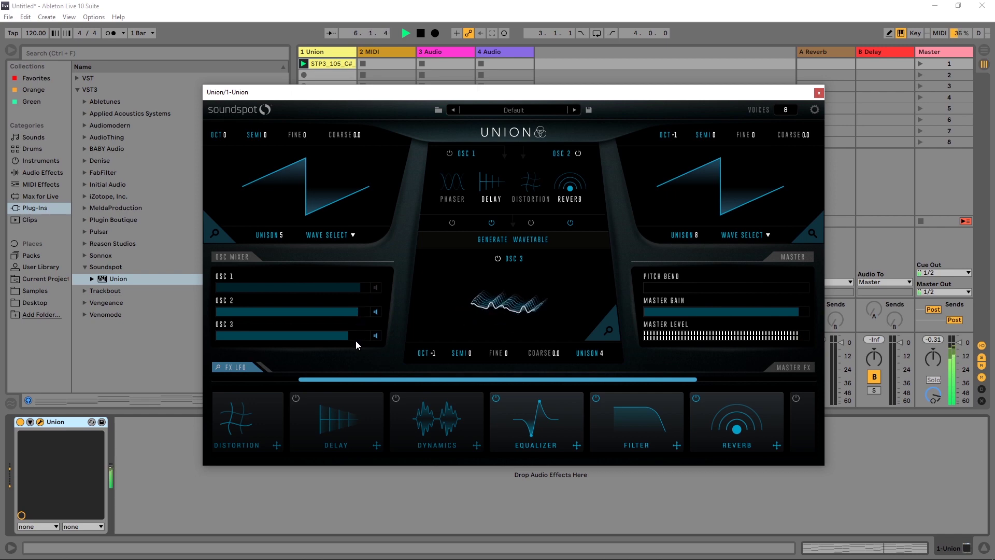
left_click(343, 337)
Check the Oscillator 3 settings and raise OSC 1 unison to 6
left_click(538, 308)
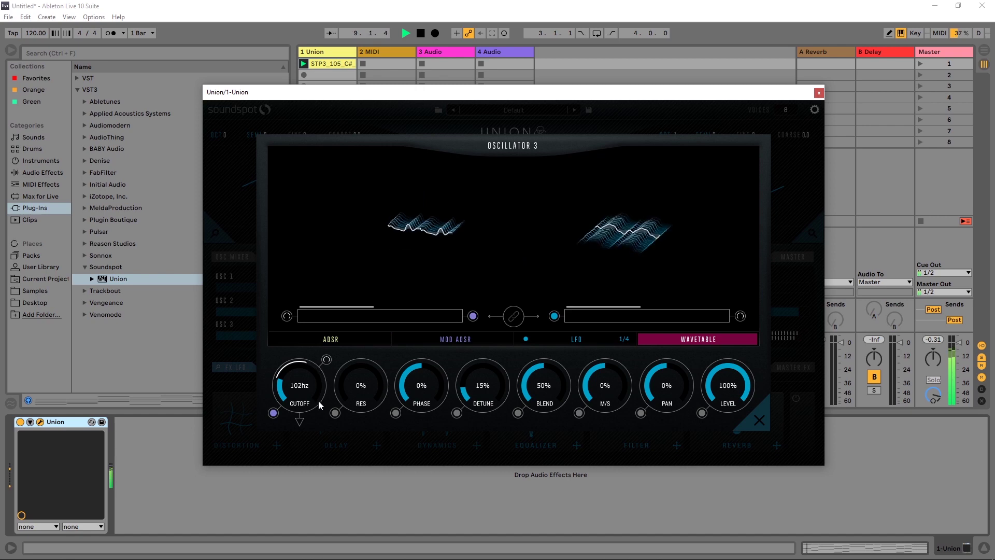
left_click(759, 419)
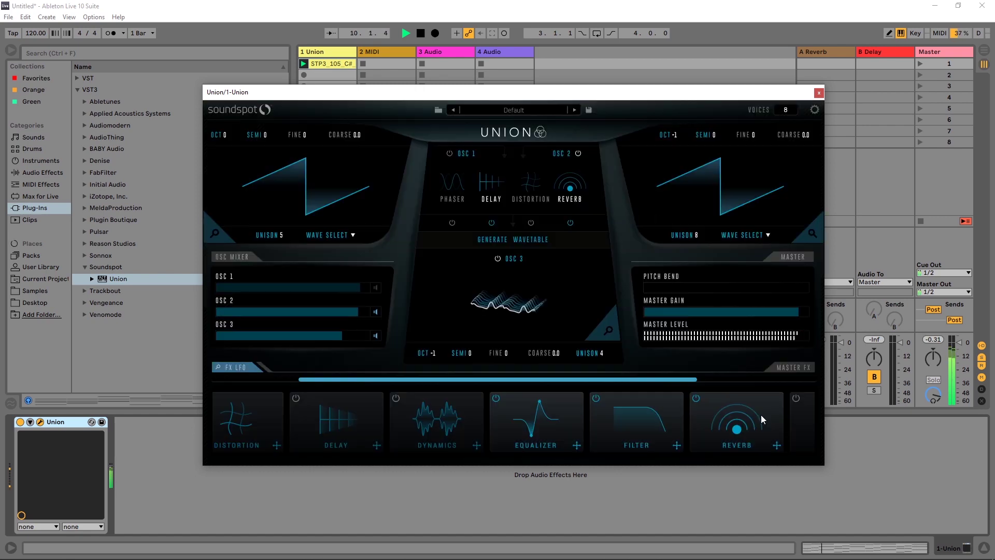
key("space")
scroll(284, 239, "up", 1)
key("space")
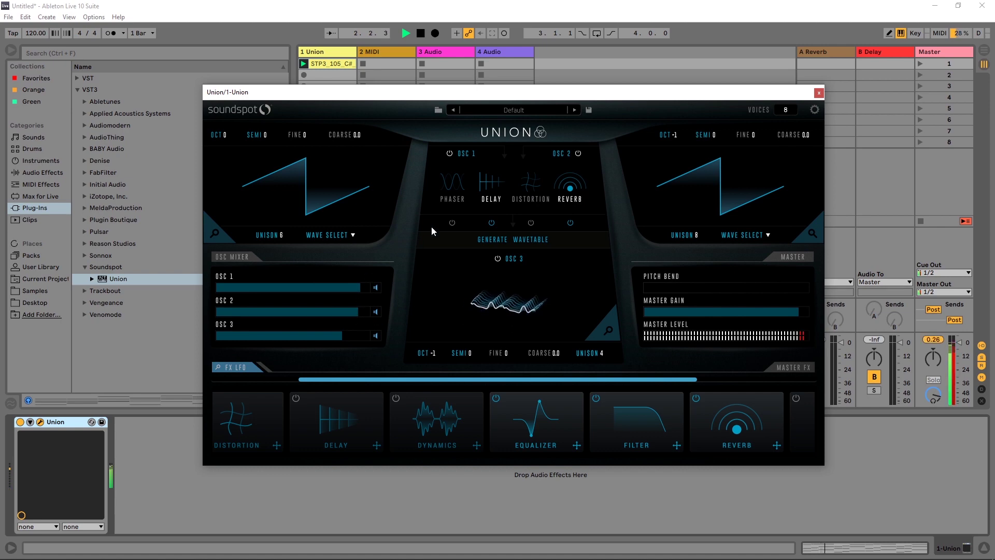
Switch off the oscillator Delay and trim the master gain slightly lower
left_click(491, 223)
key("space")
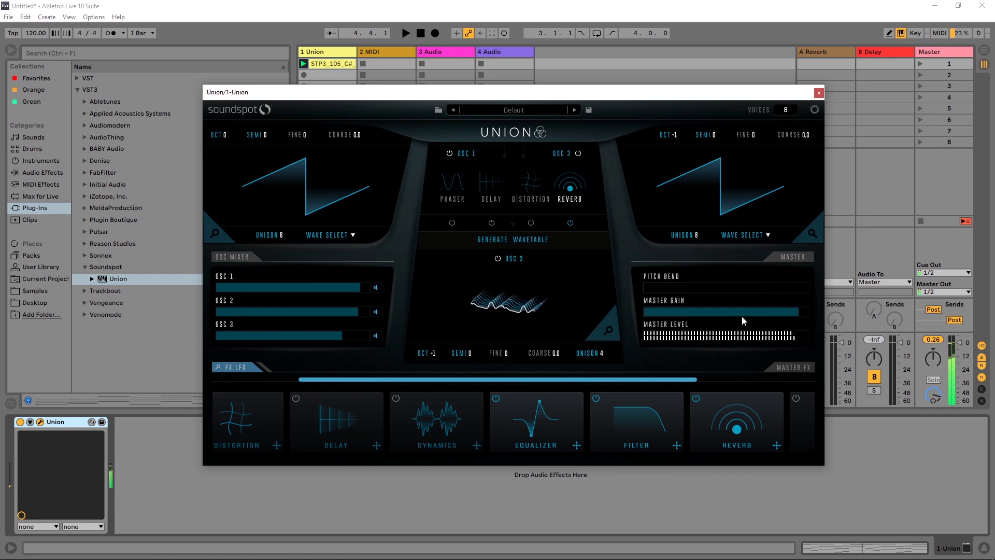
left_click(788, 313)
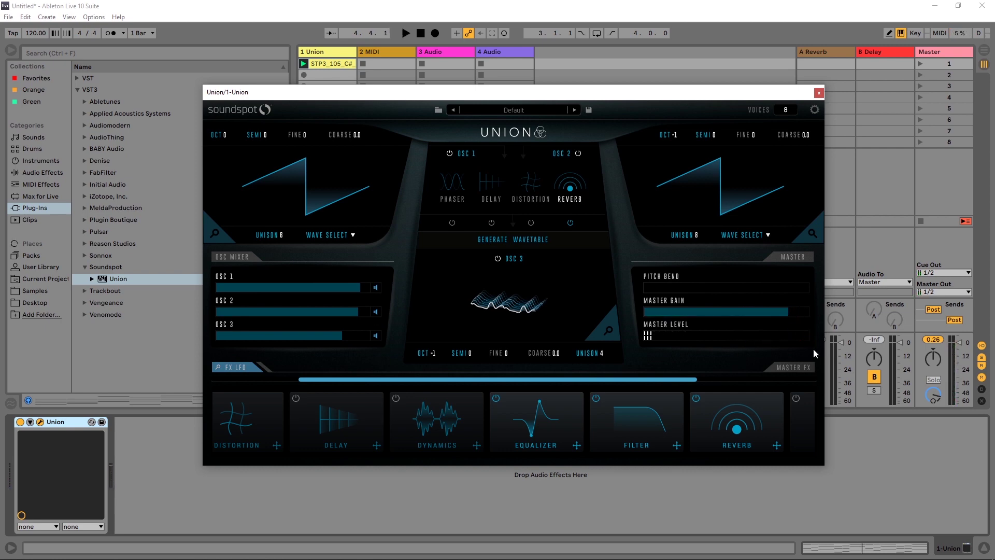
key("space")
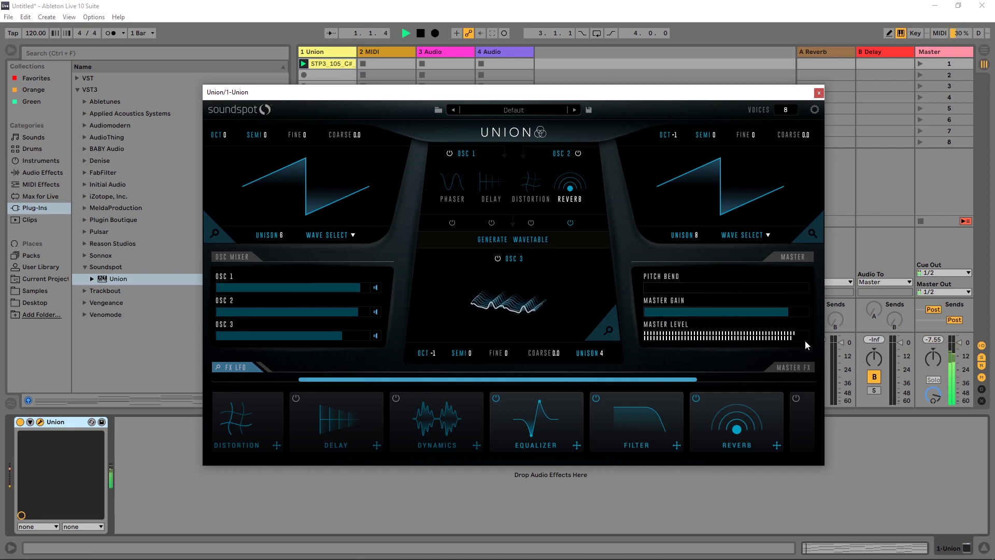
left_click(791, 313)
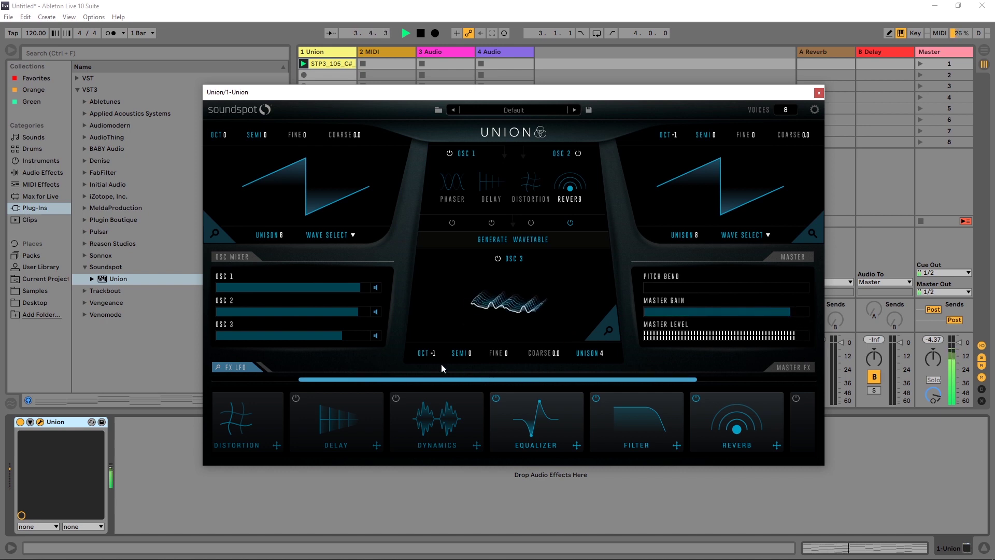
left_click_drag(471, 380, 697, 378)
key("space")
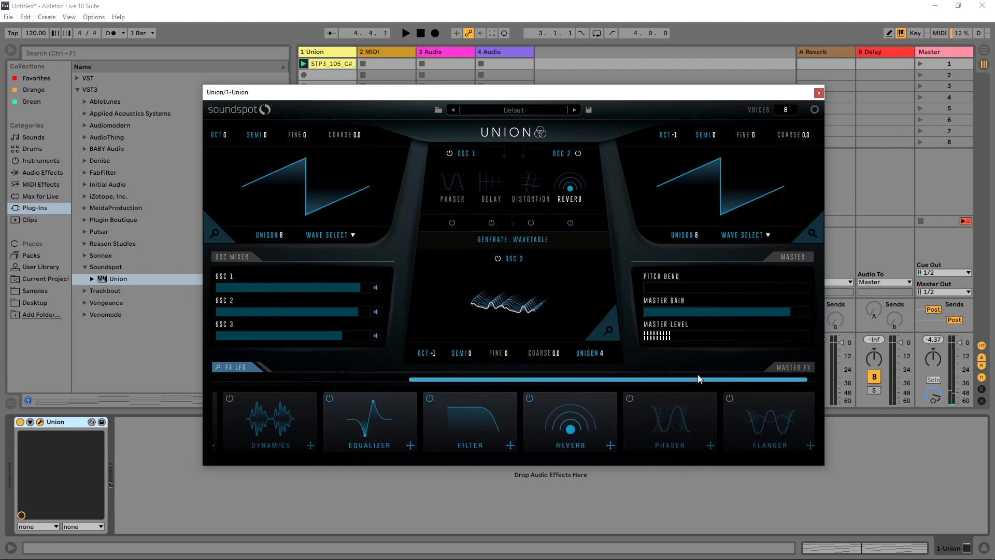
left_click(515, 110)
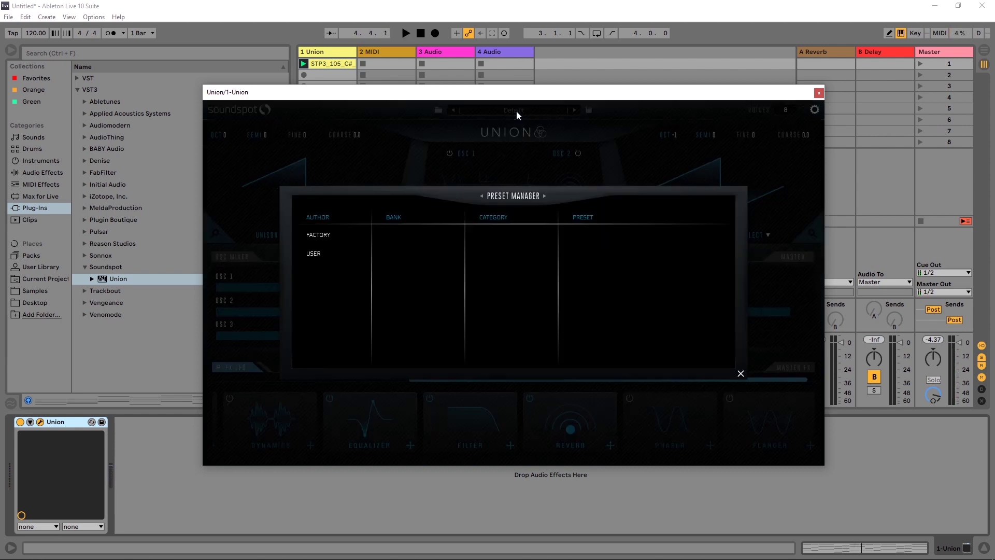
left_click(347, 239)
left_click(406, 238)
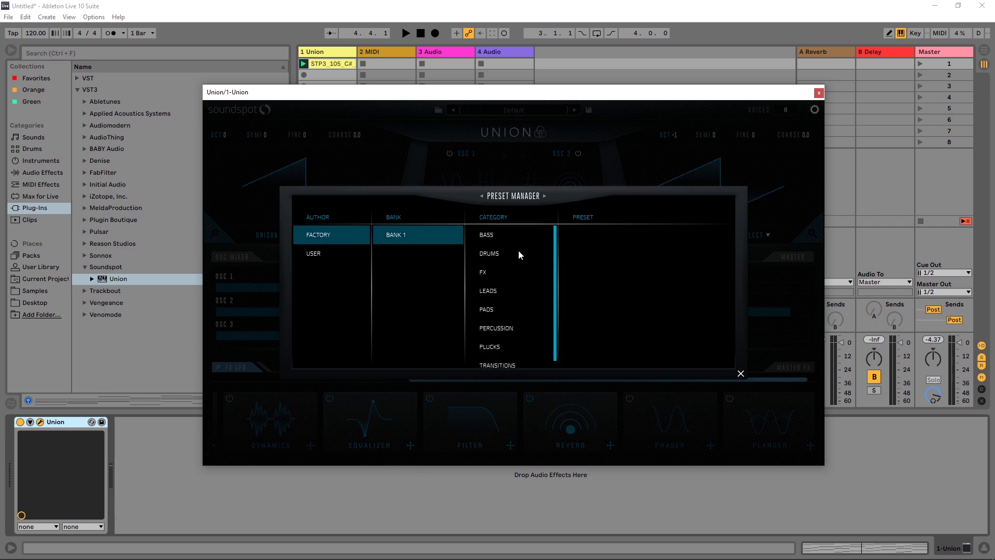
scroll(503, 286, "down", 1)
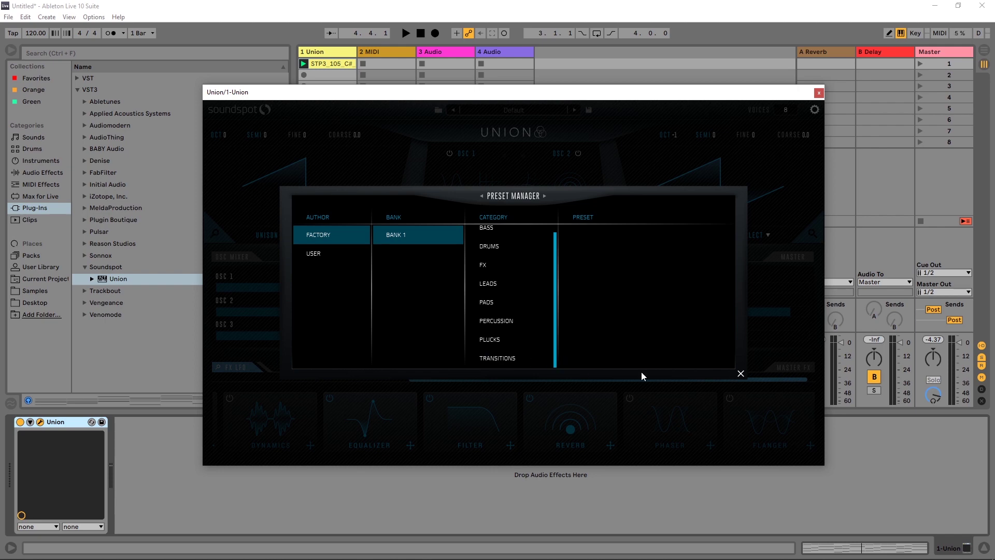
left_click(741, 373)
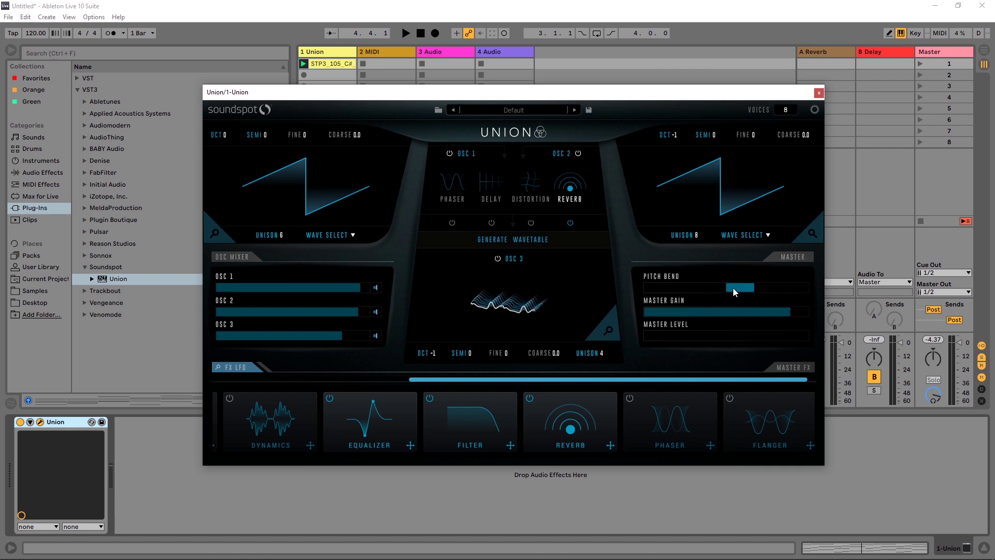
Play the clip and sweep the Pitch Bend slider up to its maximum
key("space")
left_click_drag(737, 288, 790, 289)
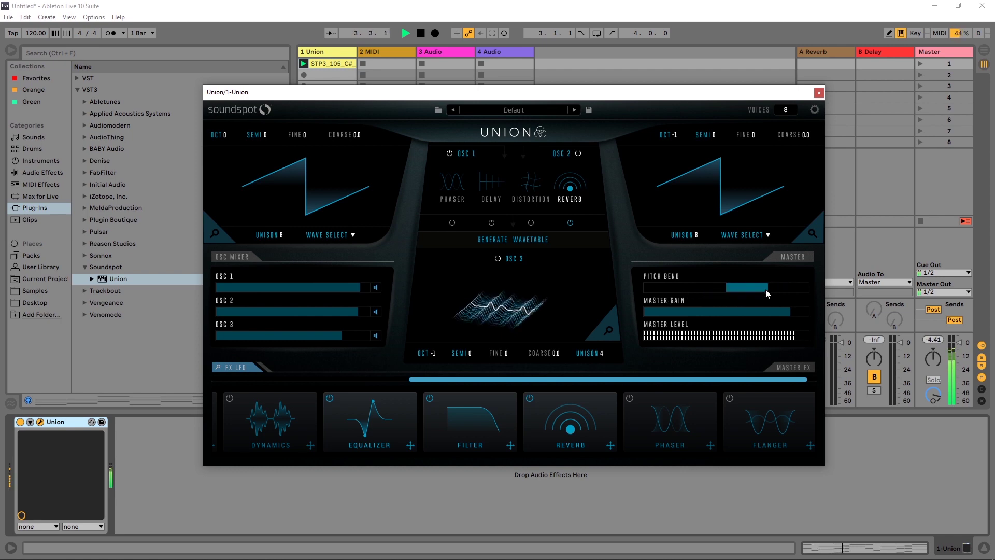
left_click_drag(663, 287, 725, 291)
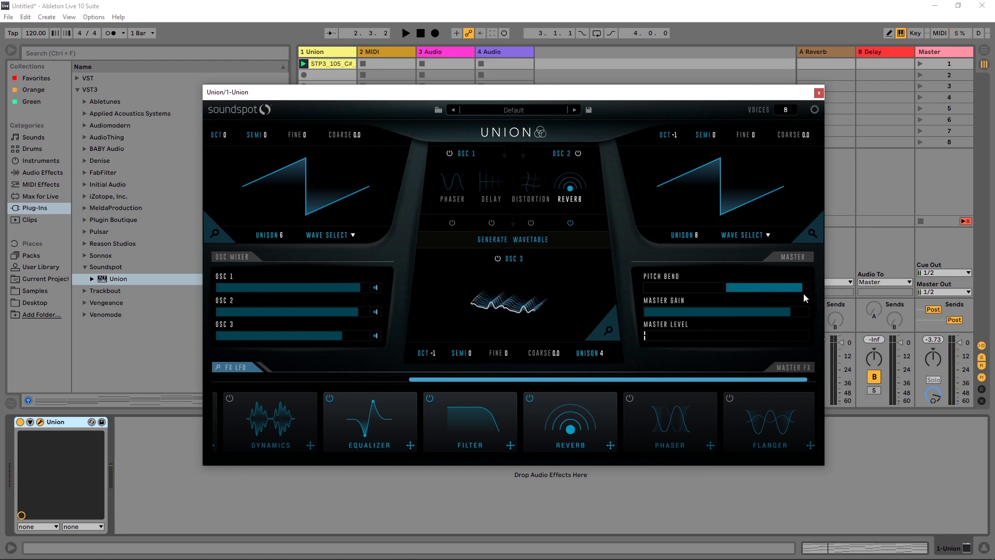
left_click_drag(806, 293, 814, 293)
left_click(517, 114)
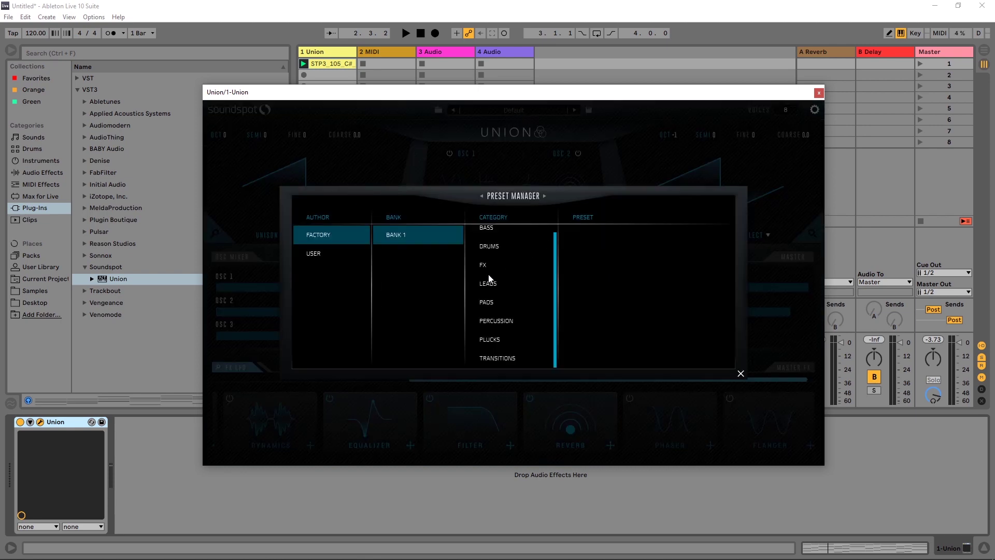
left_click(740, 373)
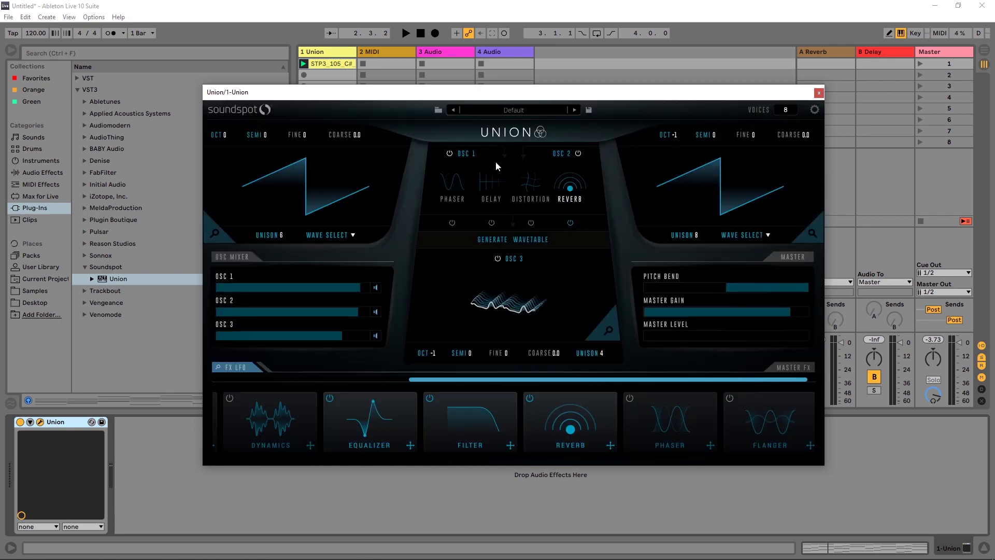